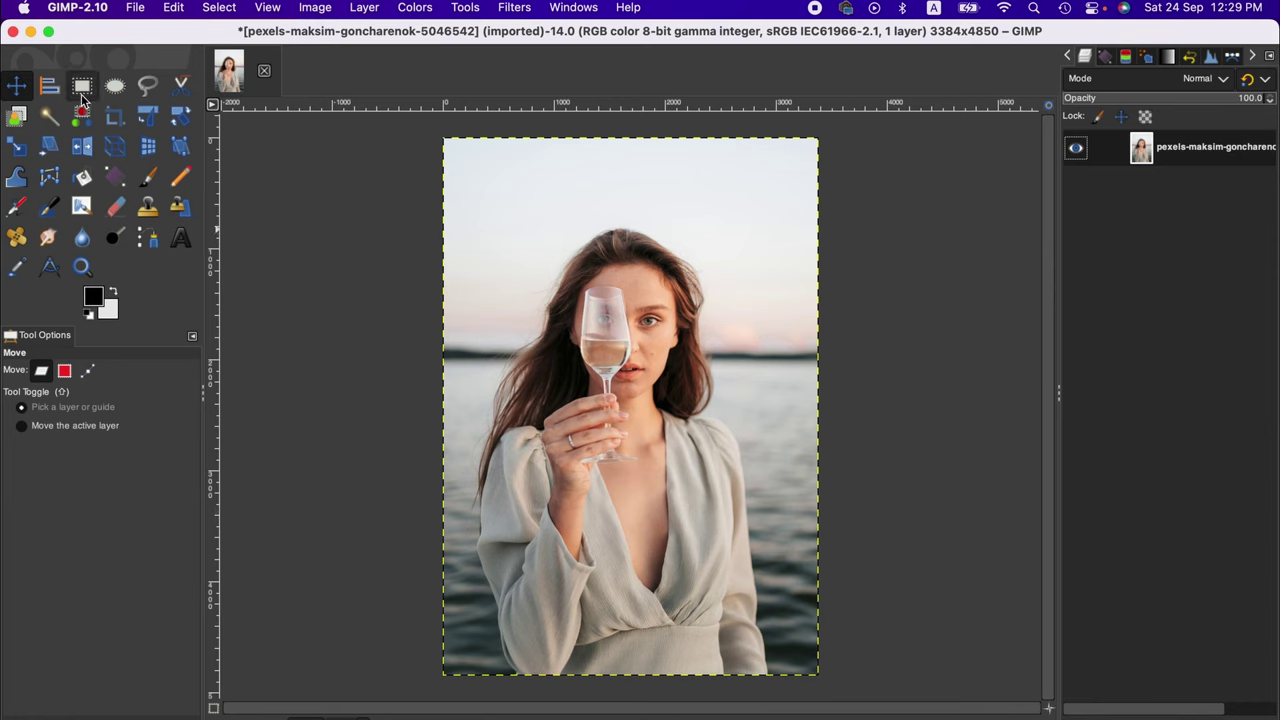
click(81, 91)
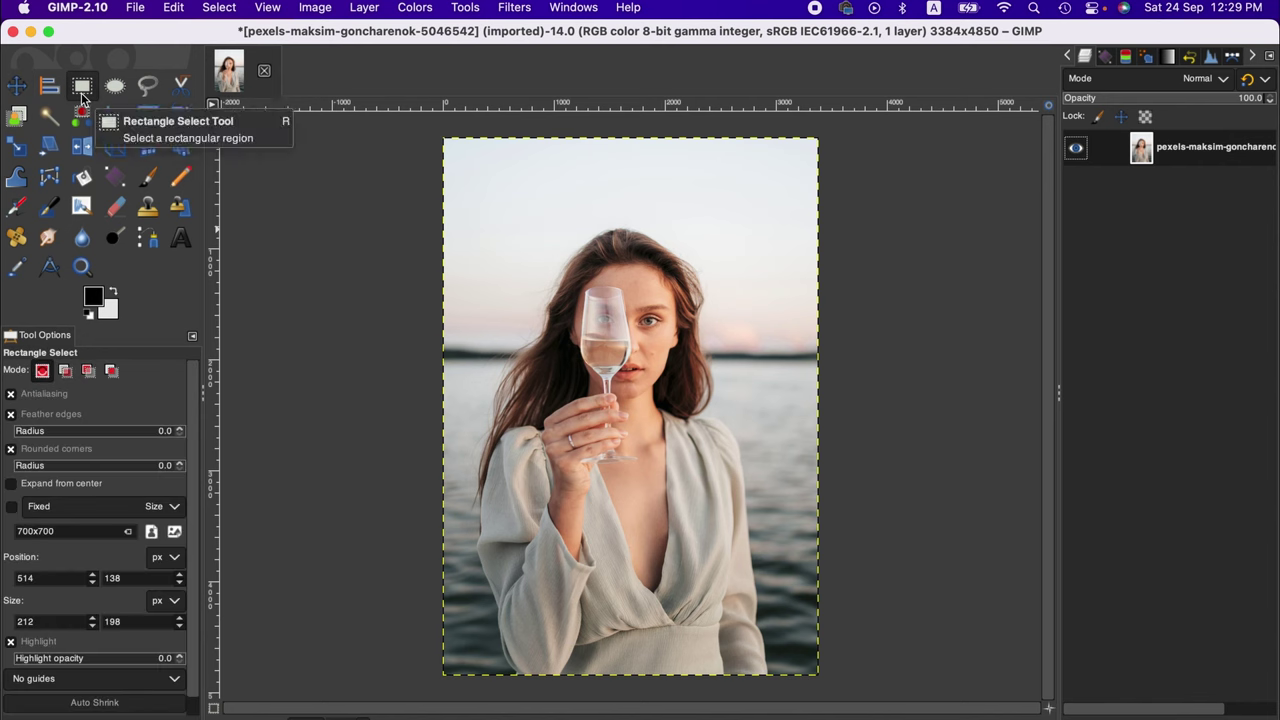
drag(487, 181, 722, 449)
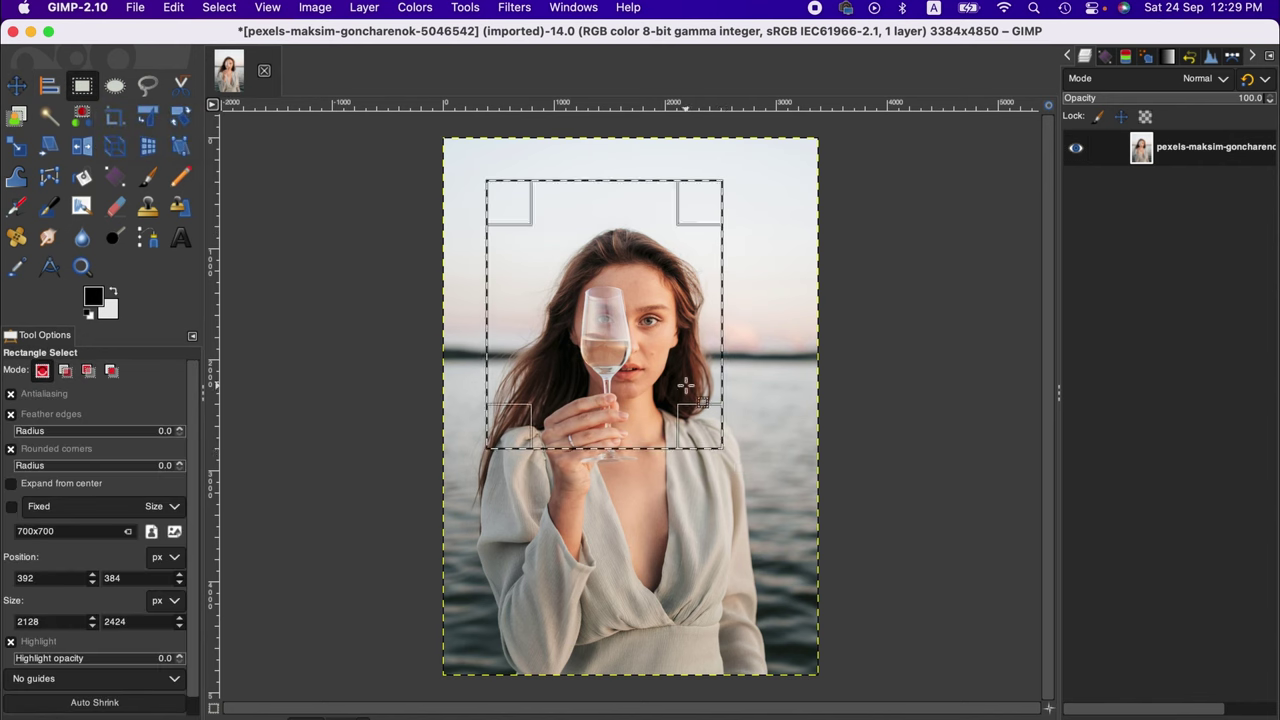
key(ctrl+shift+a)
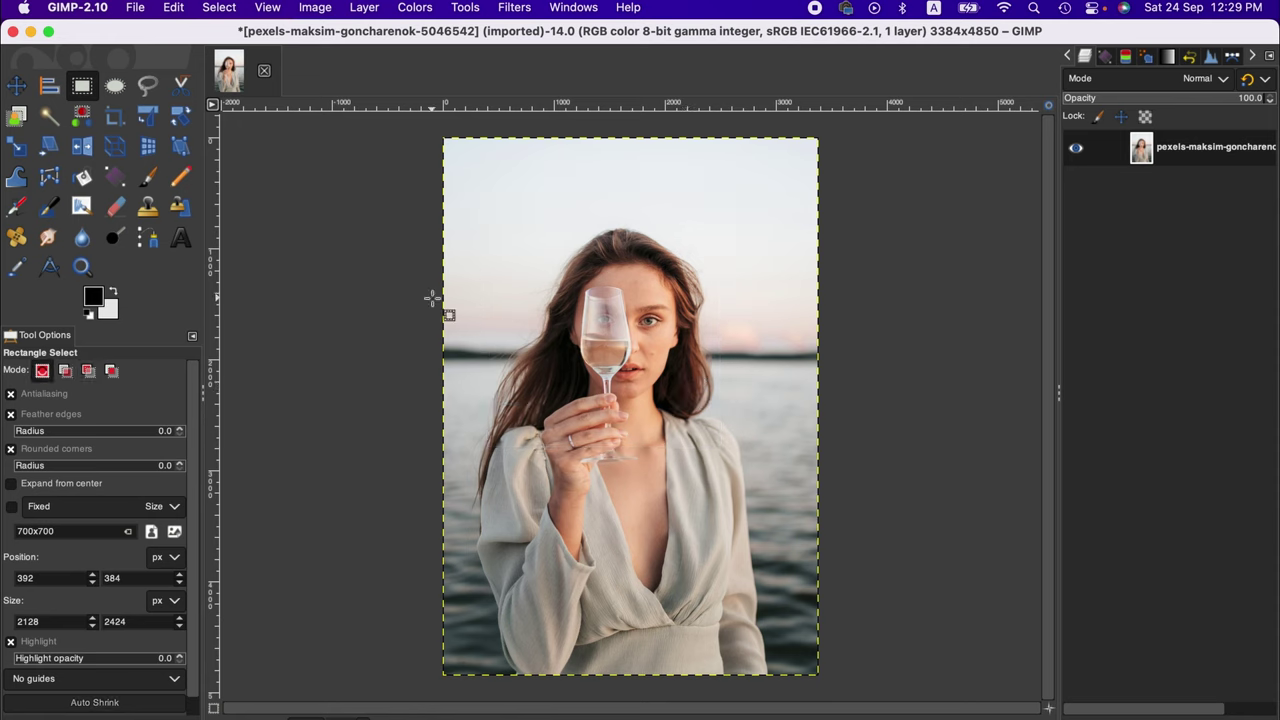
click(119, 94)
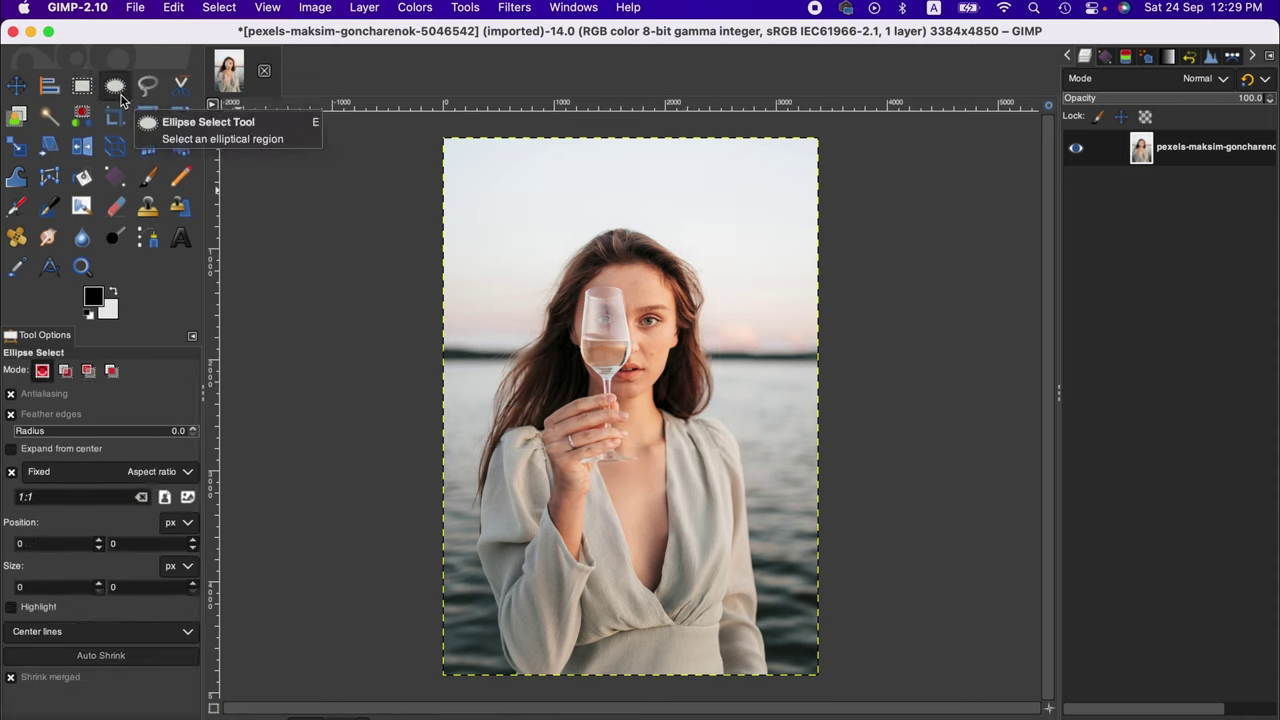
drag(490, 195, 565, 292)
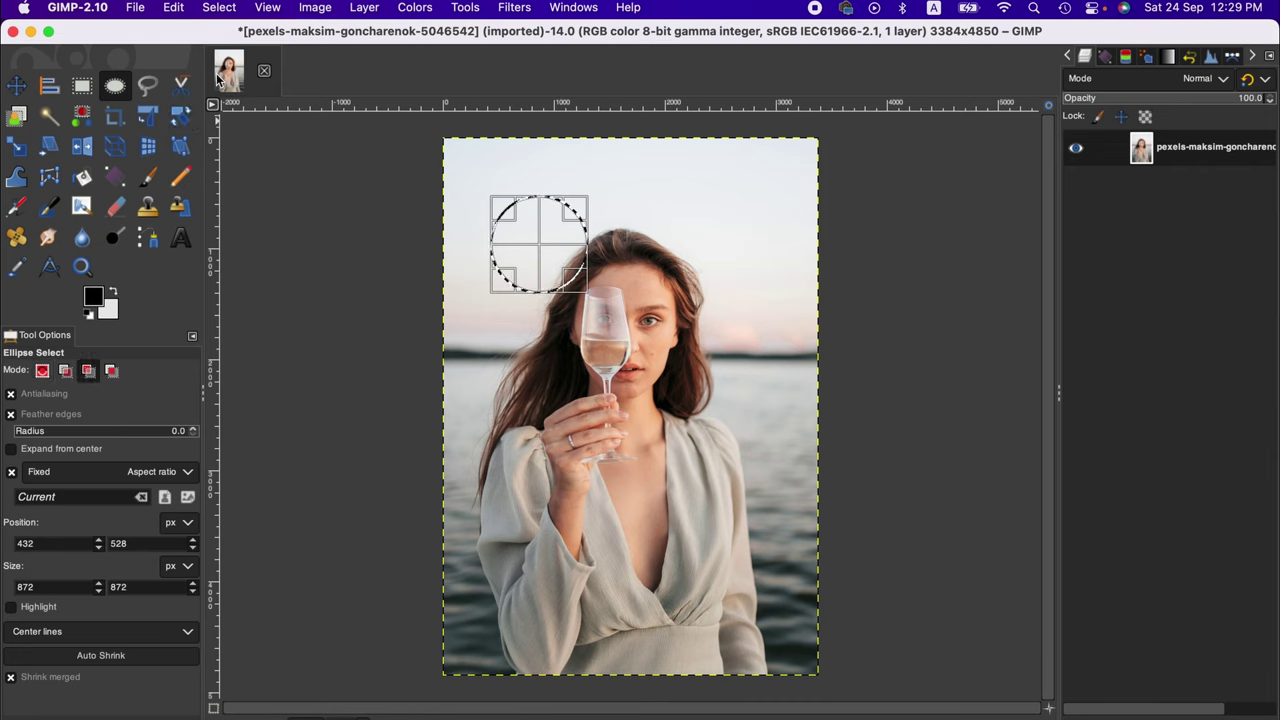
key(shift+super+a)
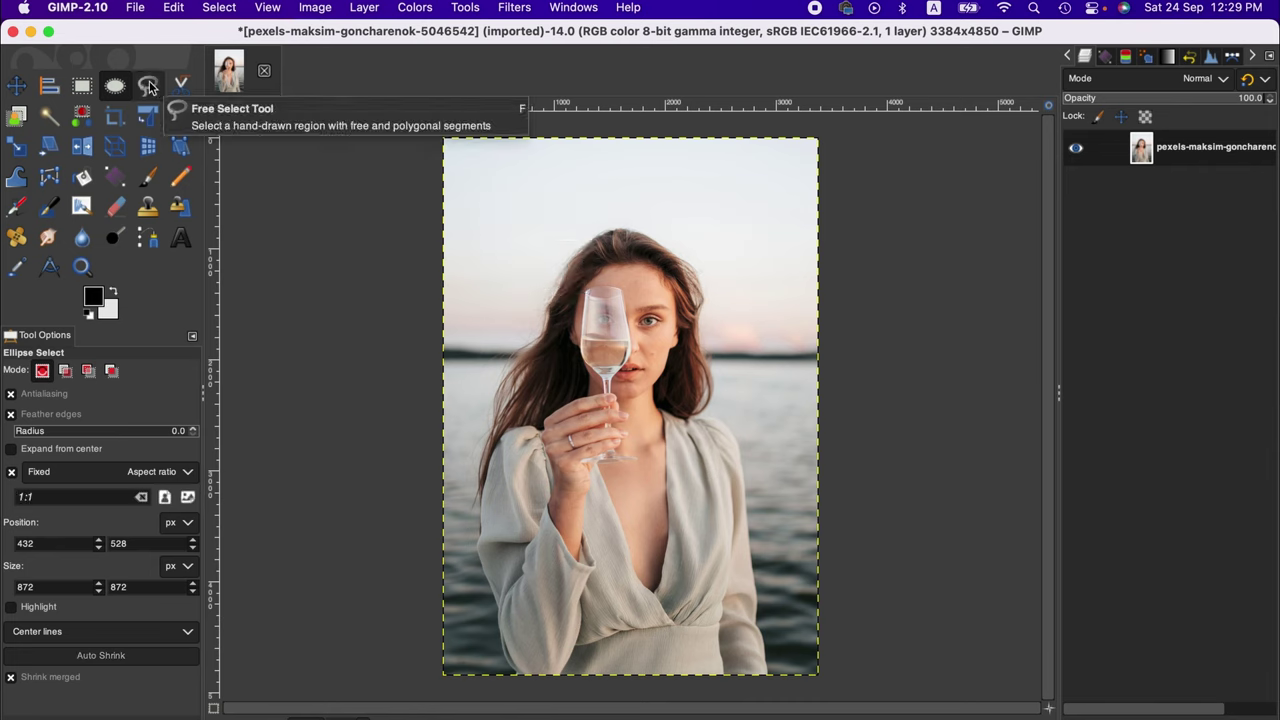
- With Free Select, trace from the bottom of her sleeve up the left side and over her head
click(148, 86)
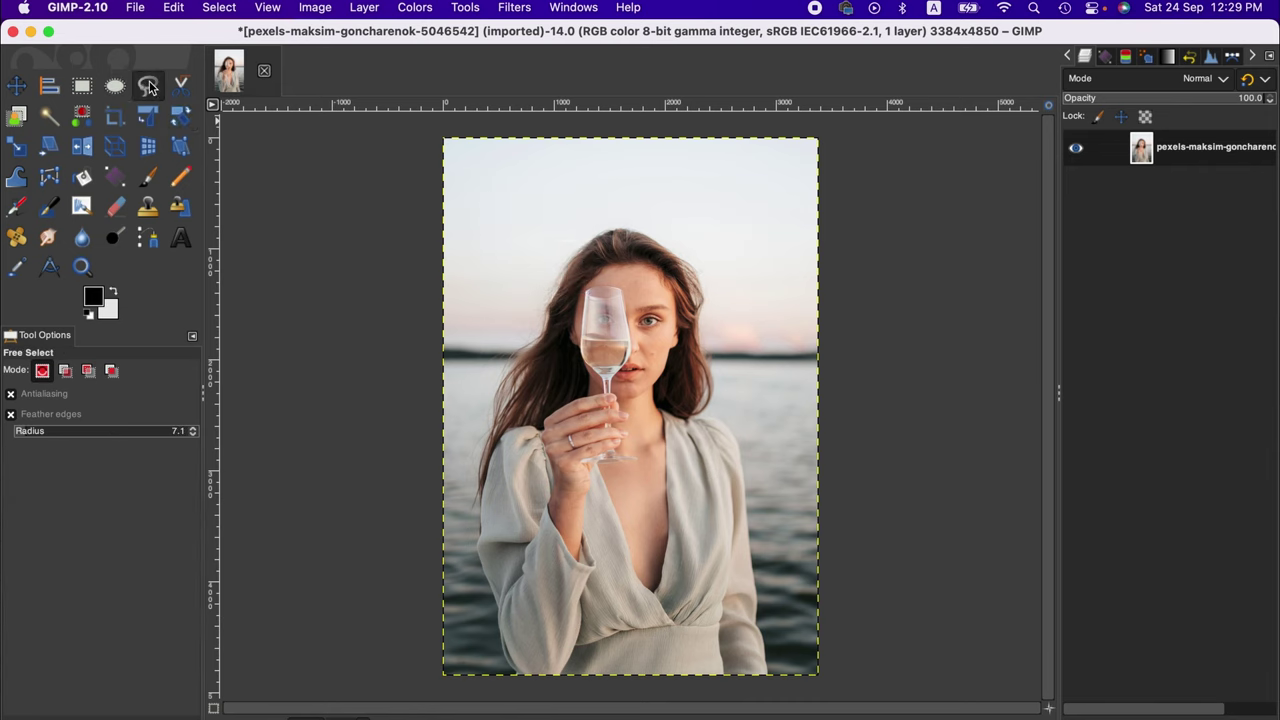
click(502, 656)
mouse_move(492, 593)
mouse_down()
mouse_move(475, 503)
mouse_move(517, 342)
mouse_up()
click(538, 318)
click(577, 237)
click(620, 226)
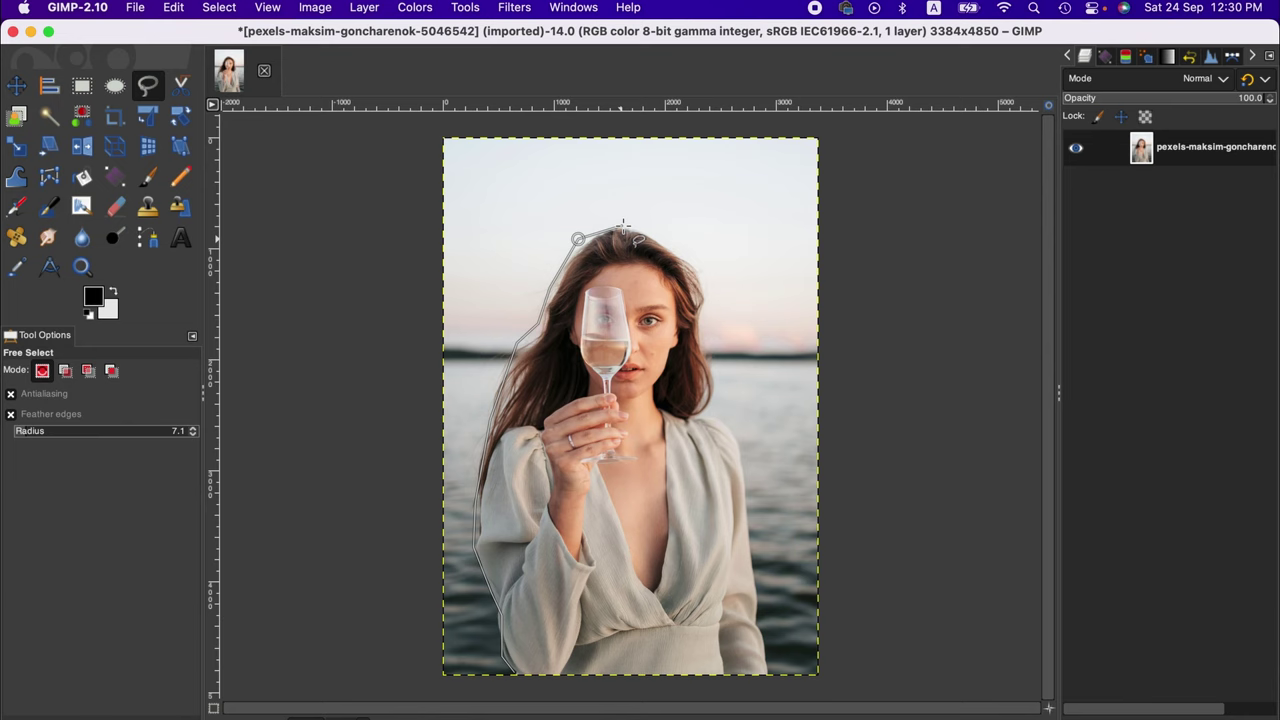
click(657, 233)
- Continue the outline down her right hair, shoulder and arm to the dress, then close and commit it
click(697, 268)
click(700, 316)
click(705, 347)
click(718, 378)
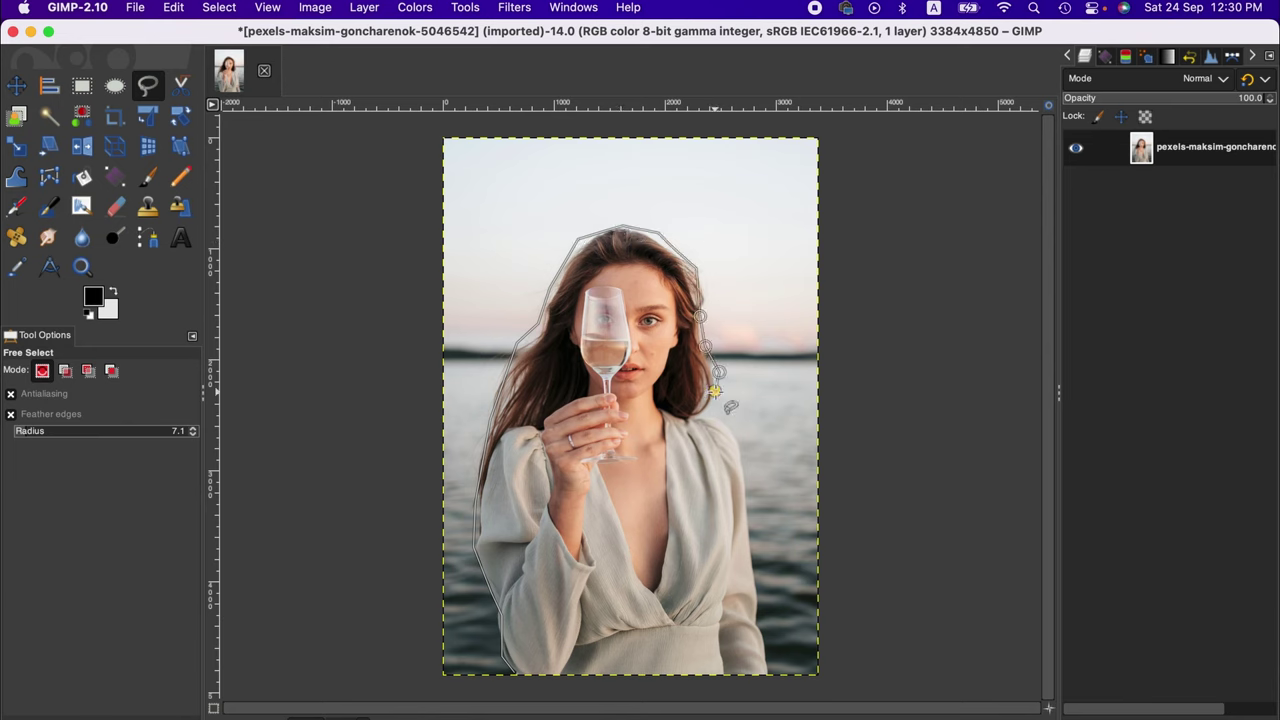
click(701, 412)
click(736, 414)
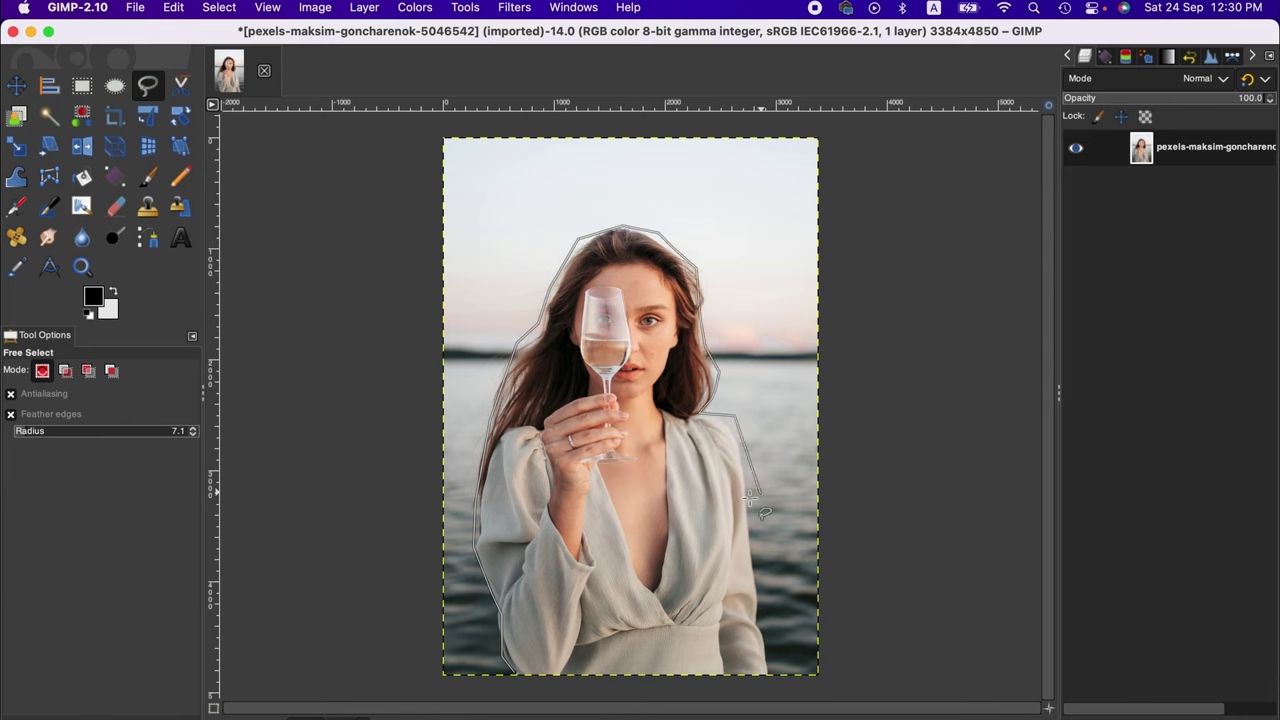
click(770, 672)
click(511, 672)
key(Return)
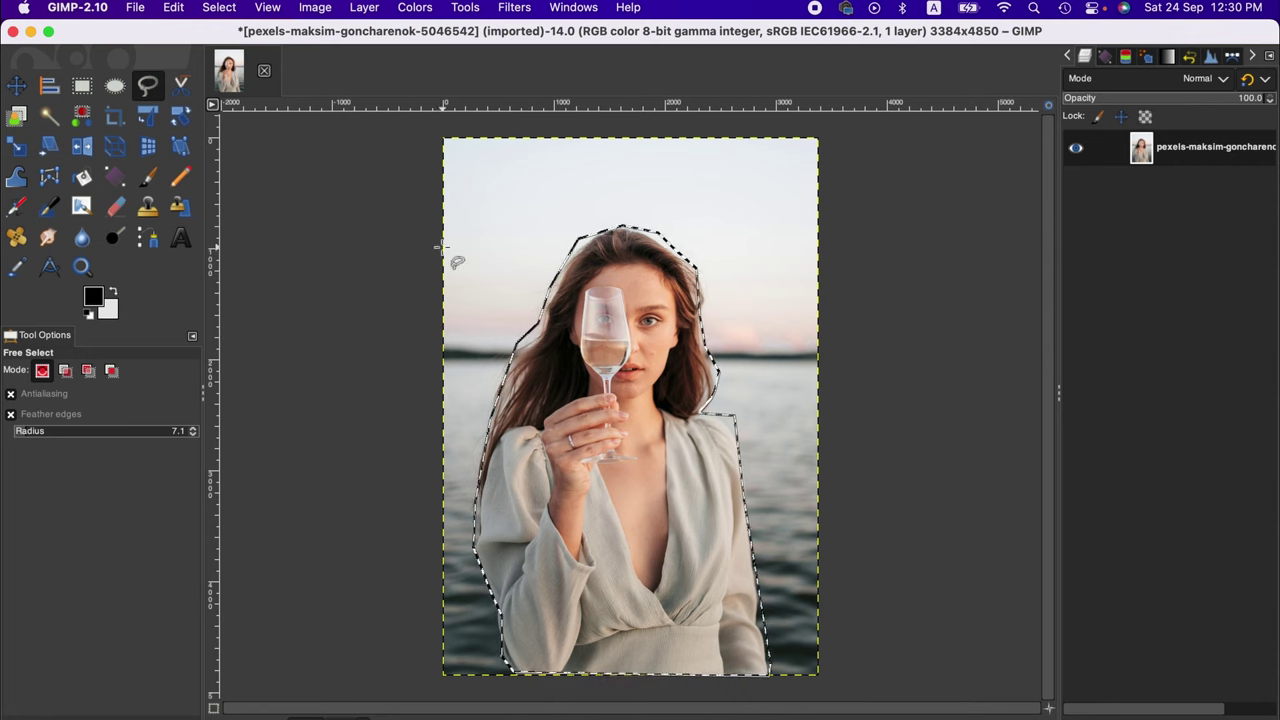
- Invert the selection onto the background and clear it
click(228, 6)
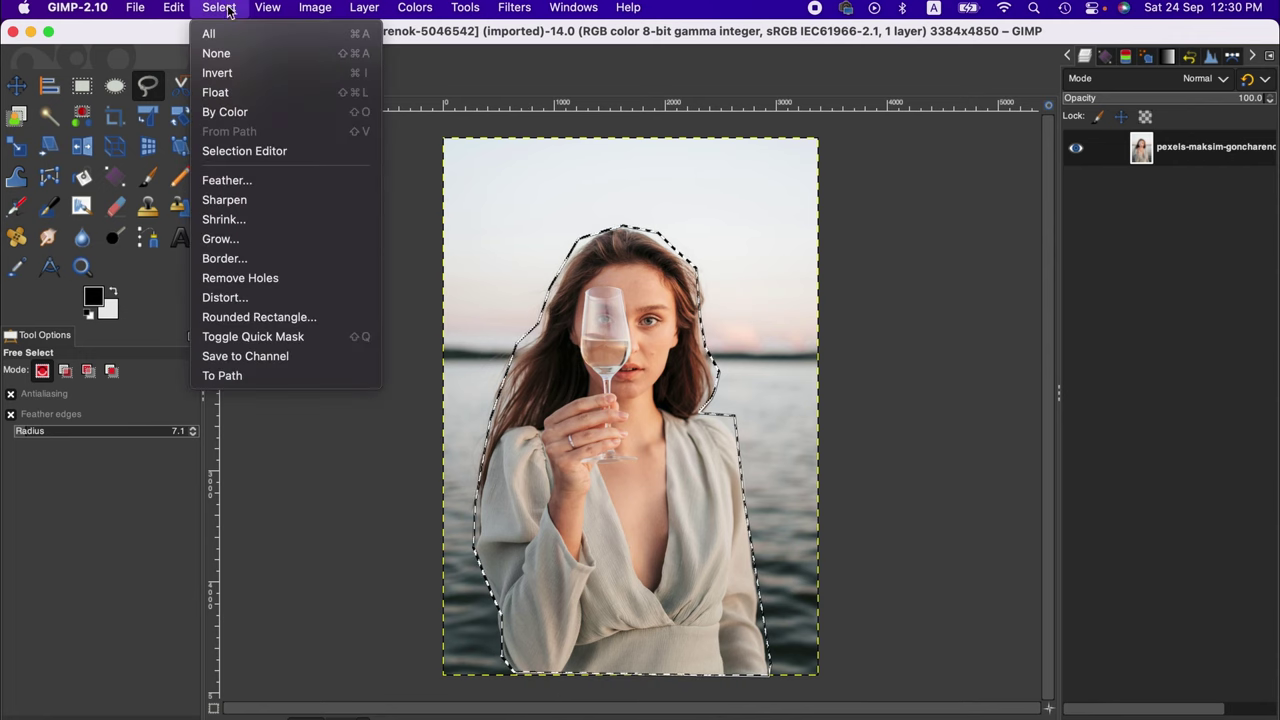
click(238, 75)
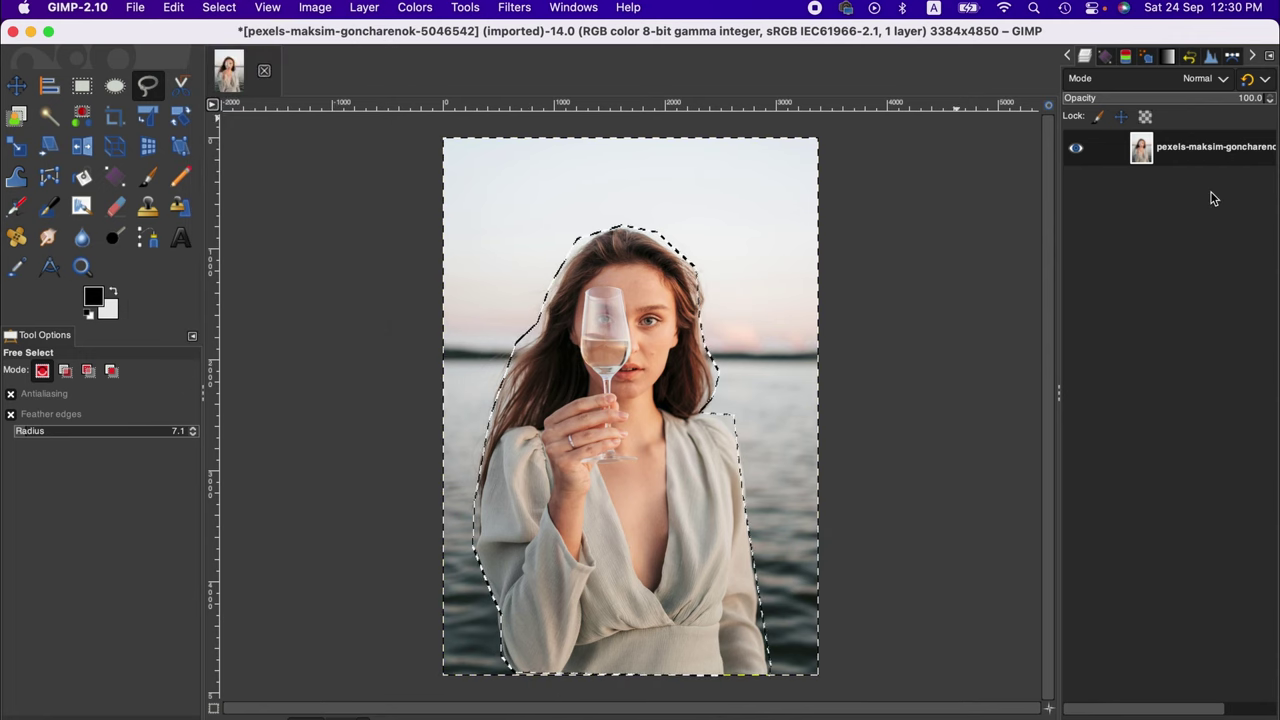
click(174, 8)
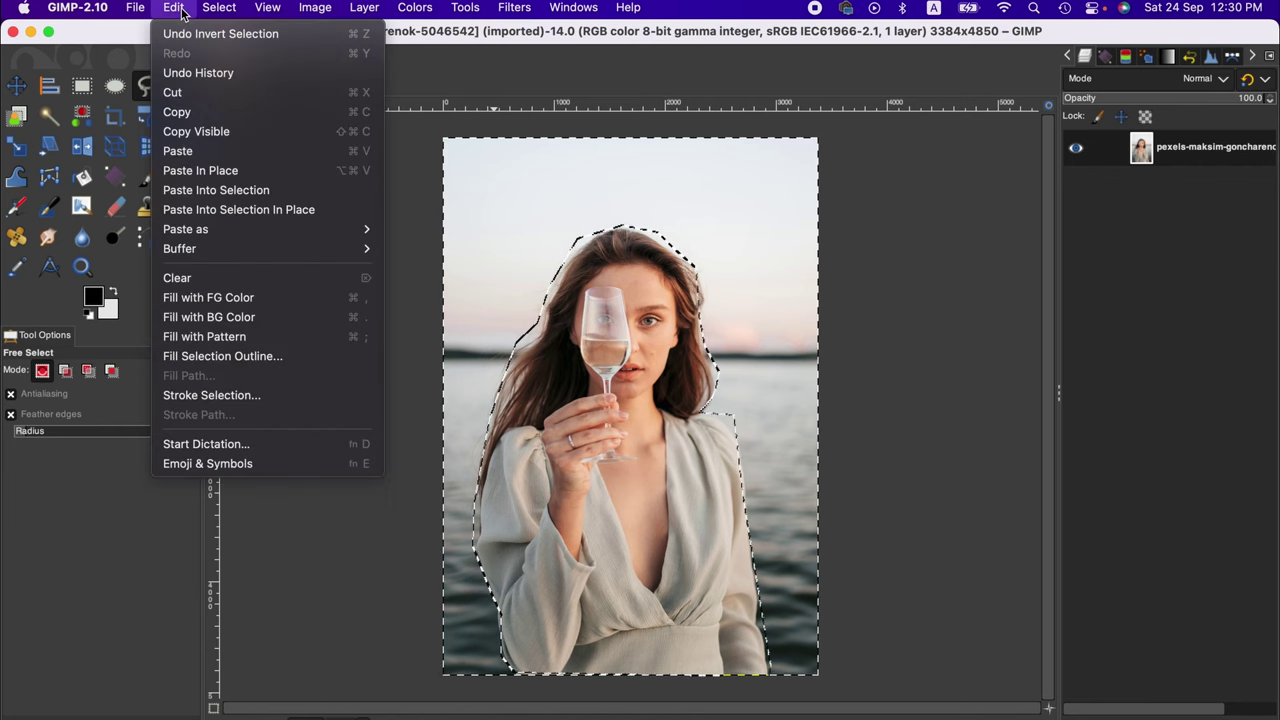
click(213, 279)
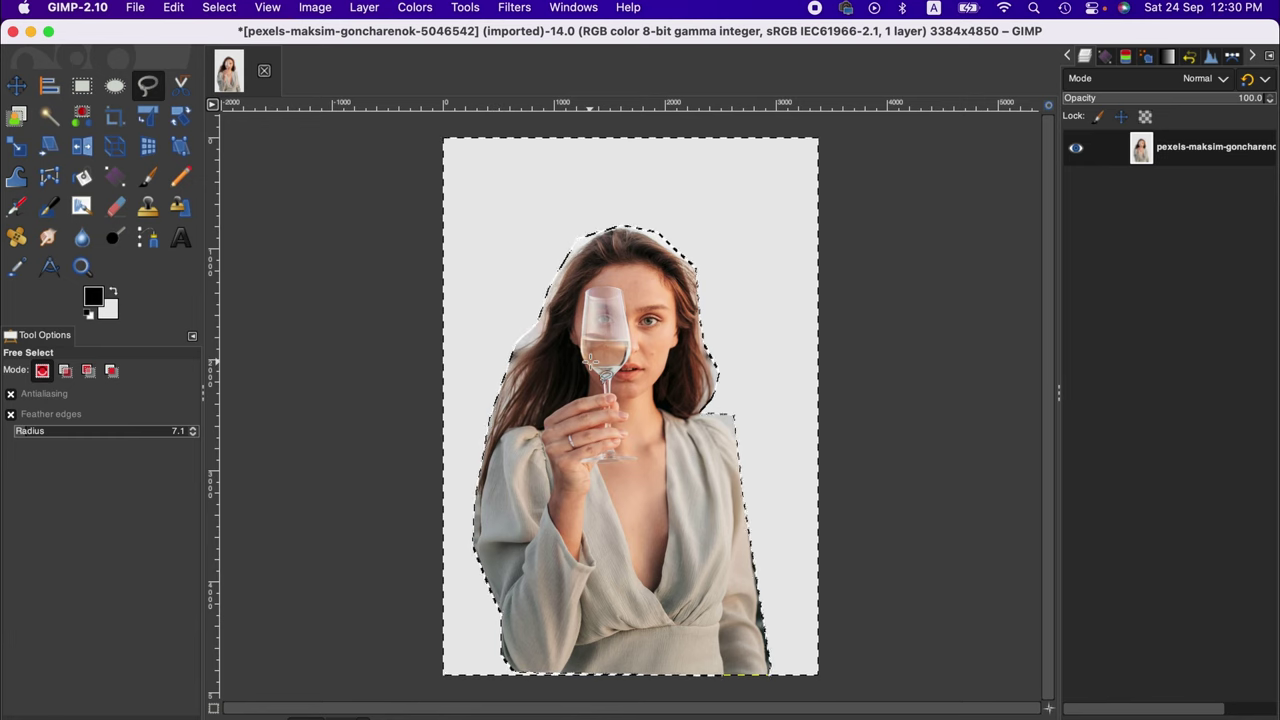
- Undo the background clear so the photo is intact again
click(219, 7)
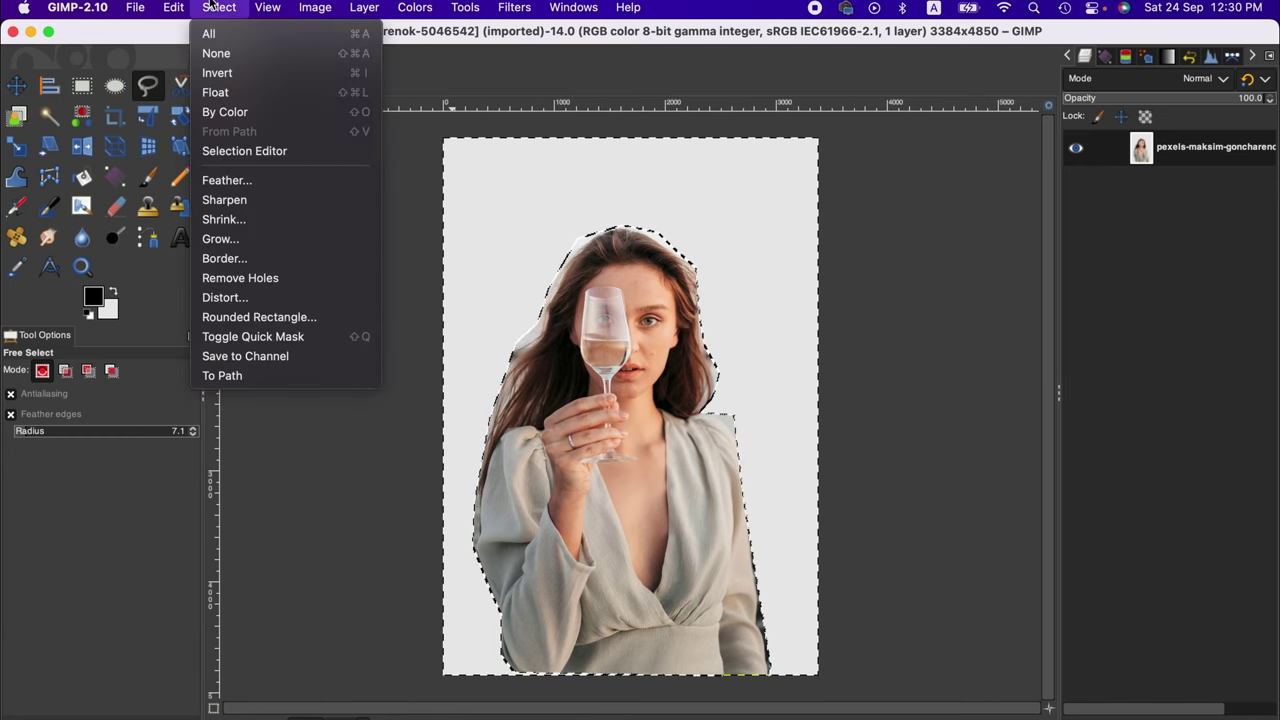
key(Escape)
key(super+z)
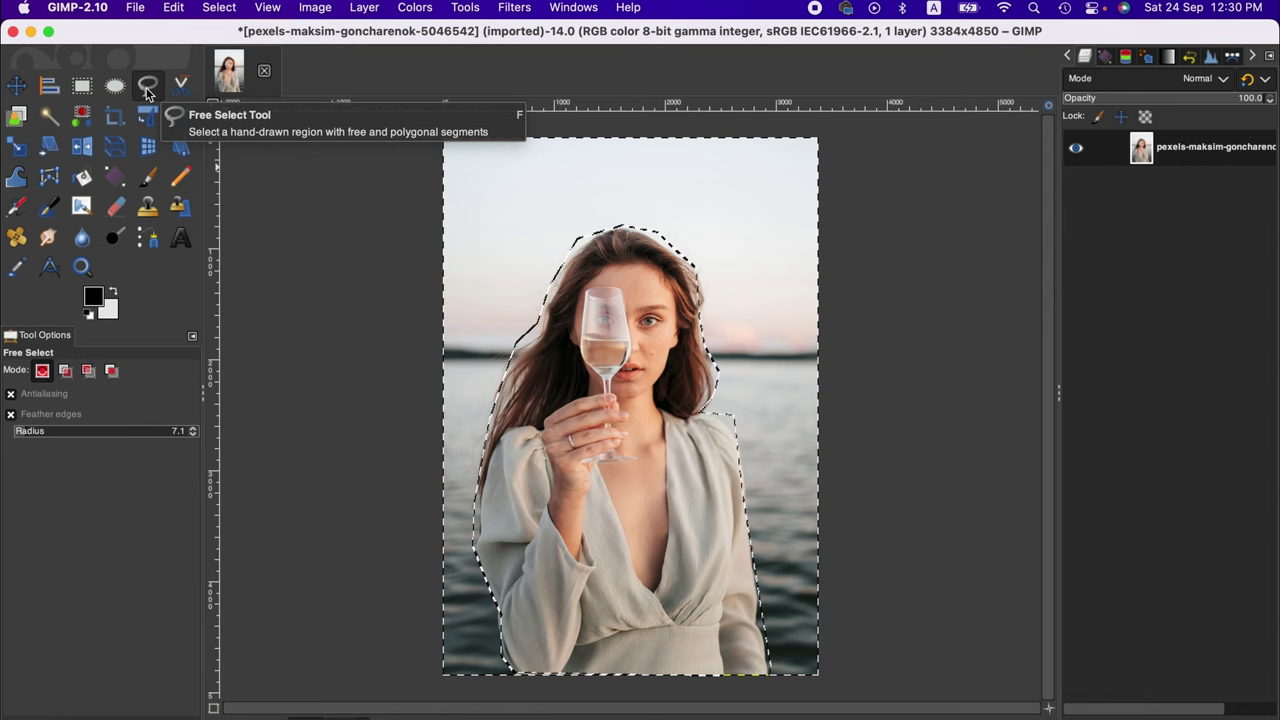
- Drop the selection with Select > None, then try the Rotate, Scissors Select and Paths tools
click(219, 7)
click(236, 55)
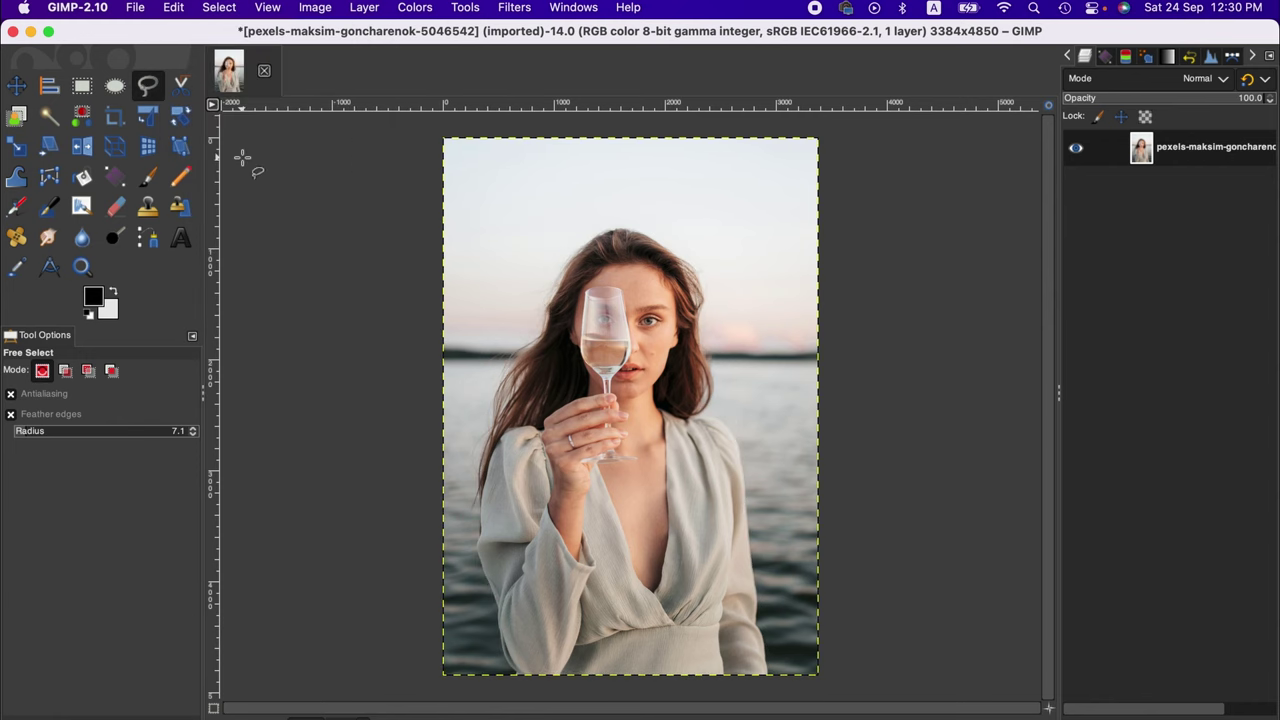
click(193, 110)
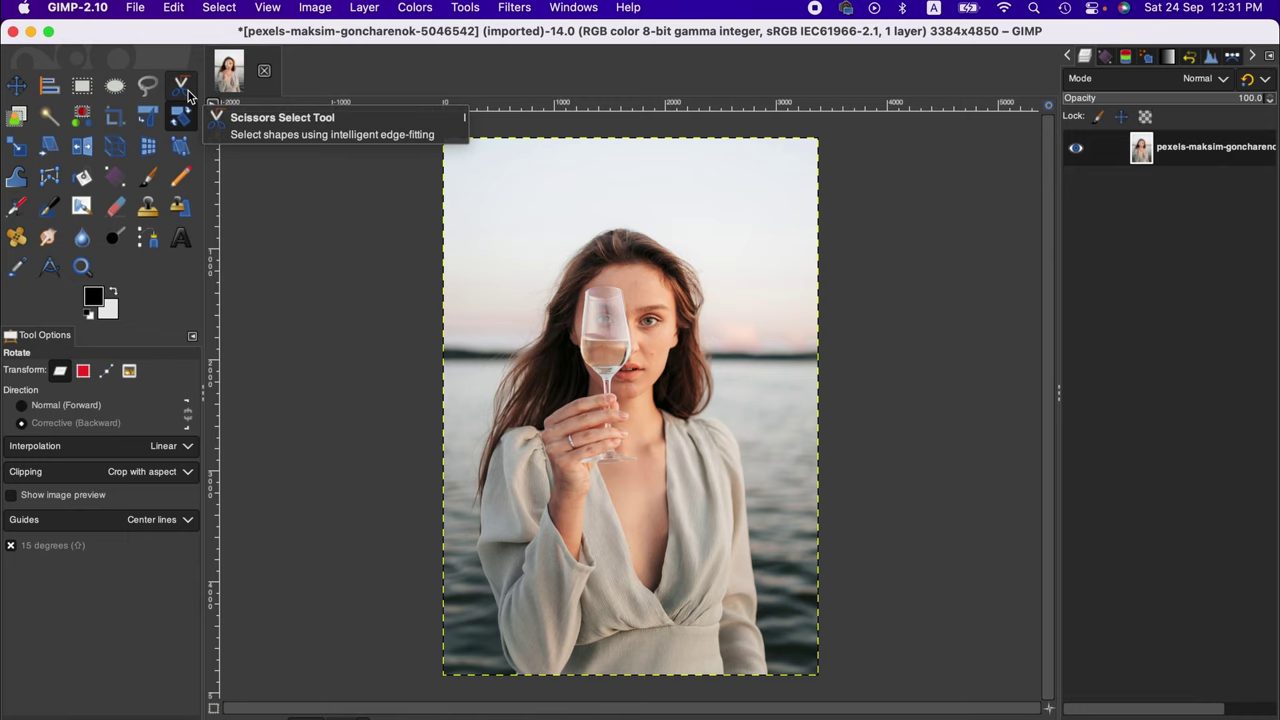
click(182, 88)
click(152, 240)
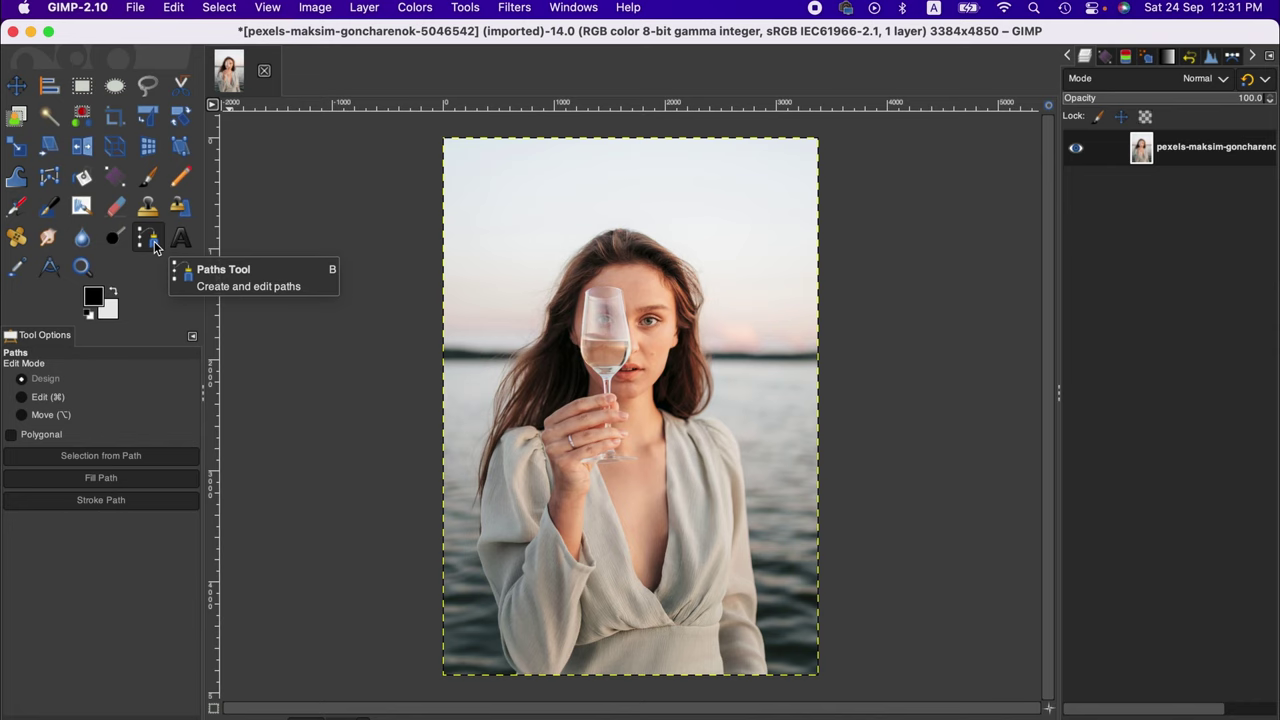
- Pick the Scissors Select tool and set the view zoom to 25%
click(177, 100)
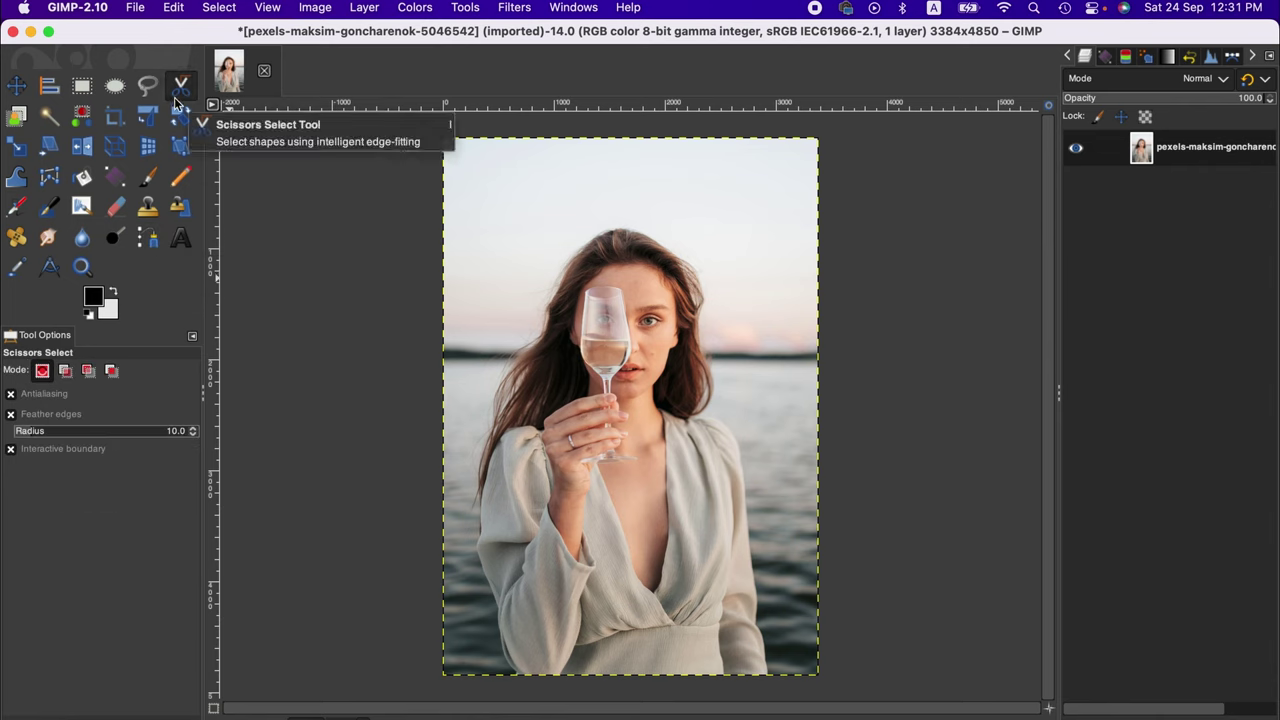
click(355, 712)
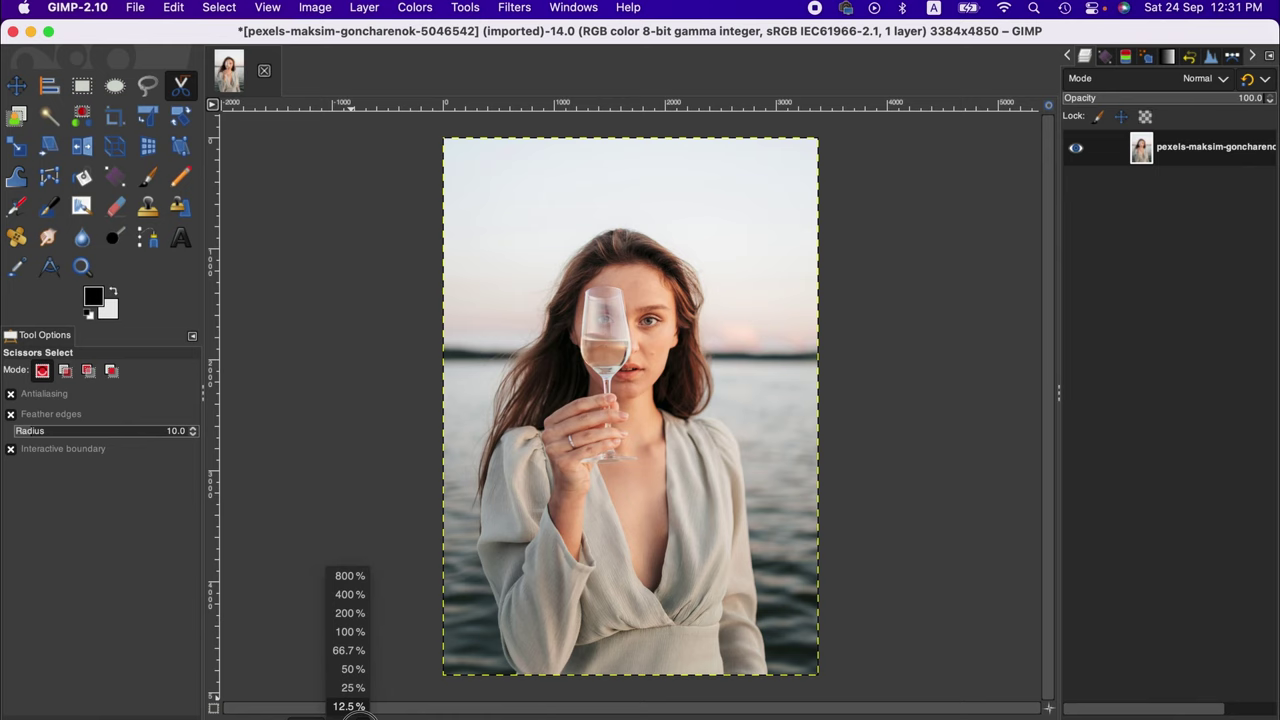
click(352, 688)
scroll(408, 657, down, 5)
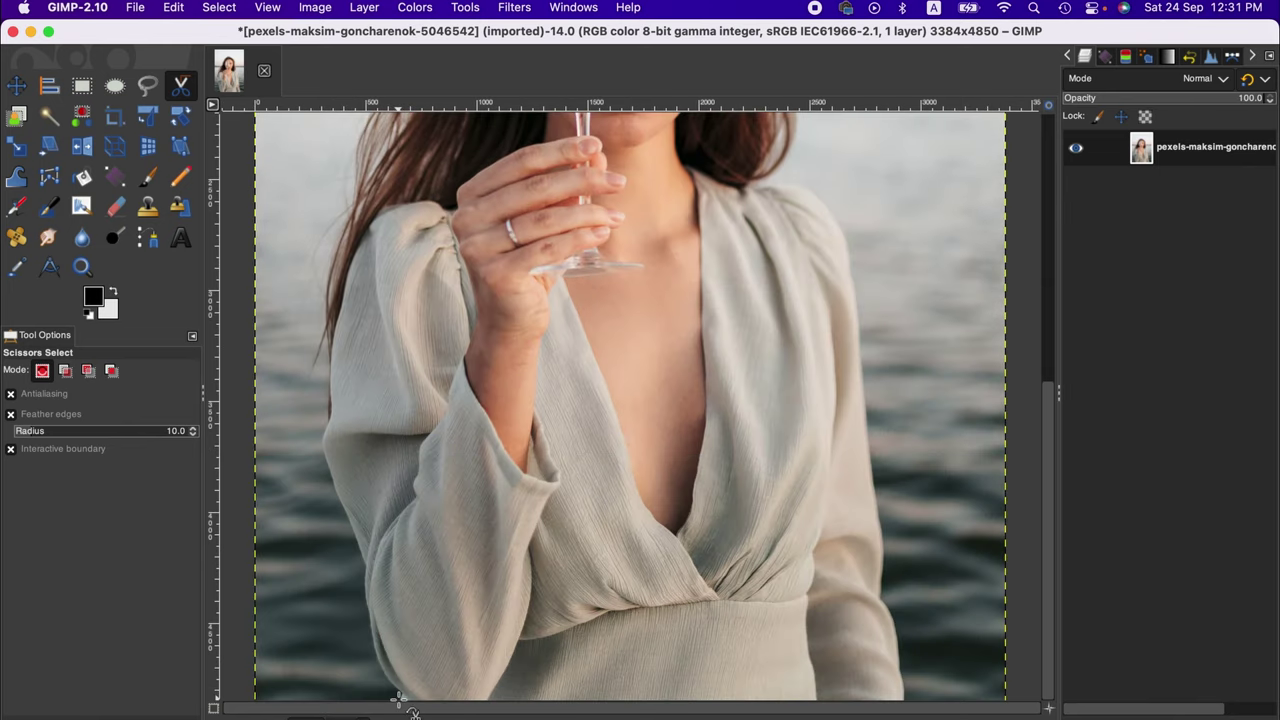
- Place scissors points from the sleeve's bottom edge up the left arm and left hair edge
click(396, 692)
click(388, 679)
click(370, 632)
click(338, 508)
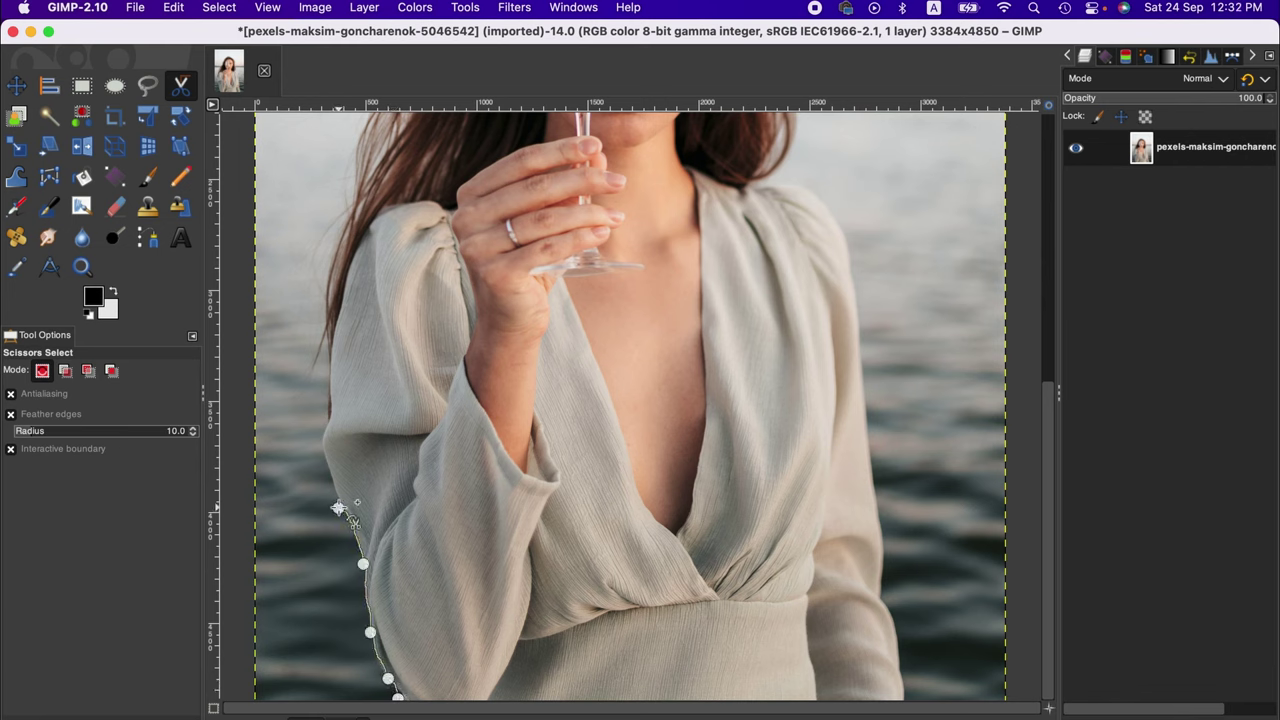
click(322, 444)
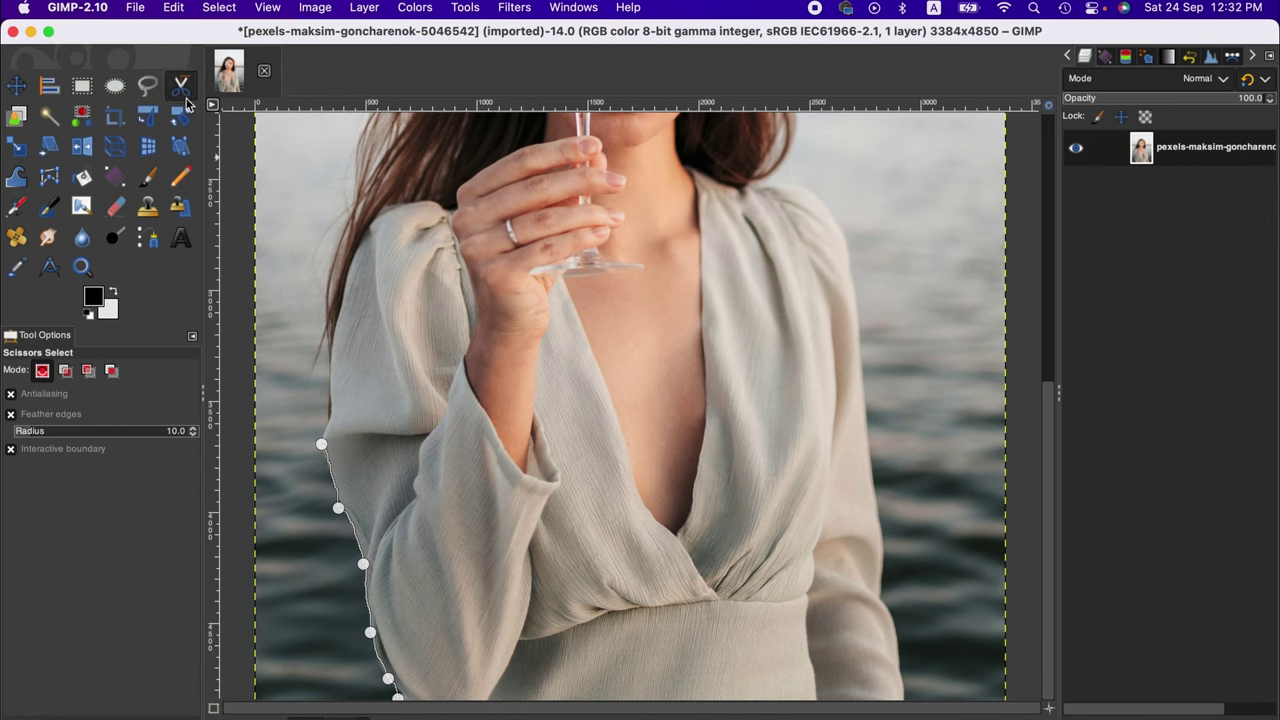
click(326, 352)
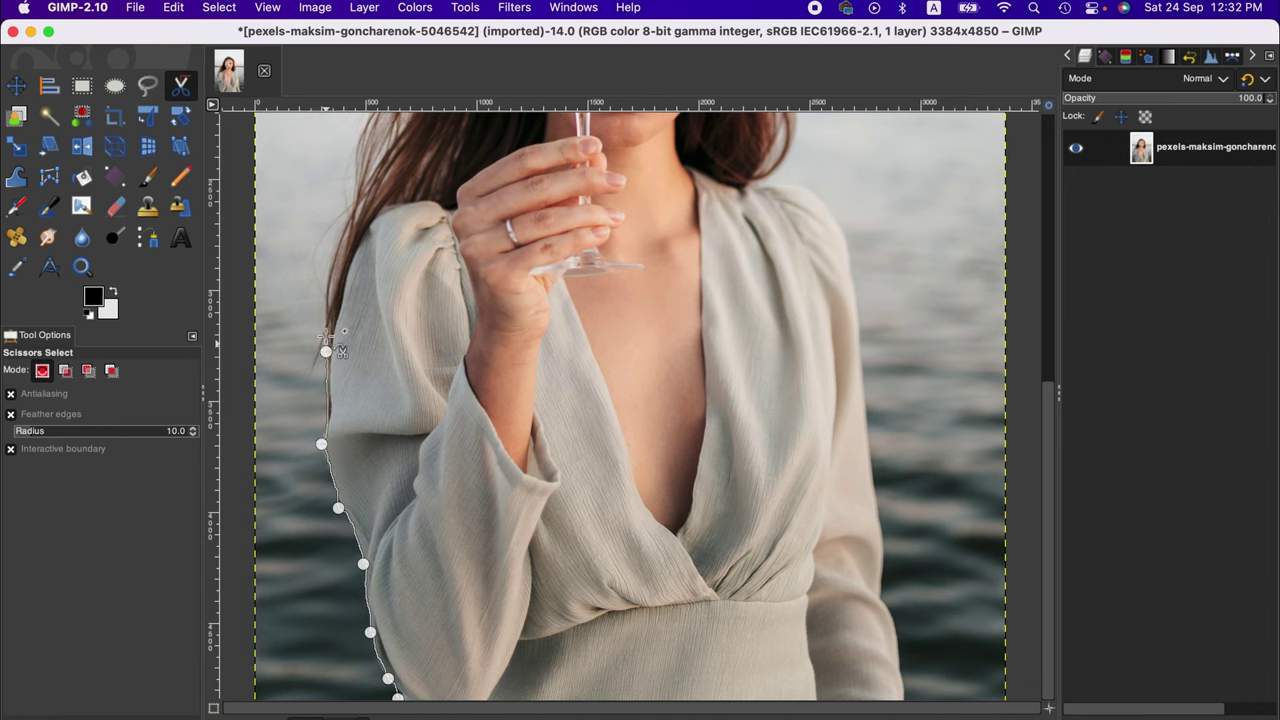
click(313, 364)
click(326, 316)
click(326, 260)
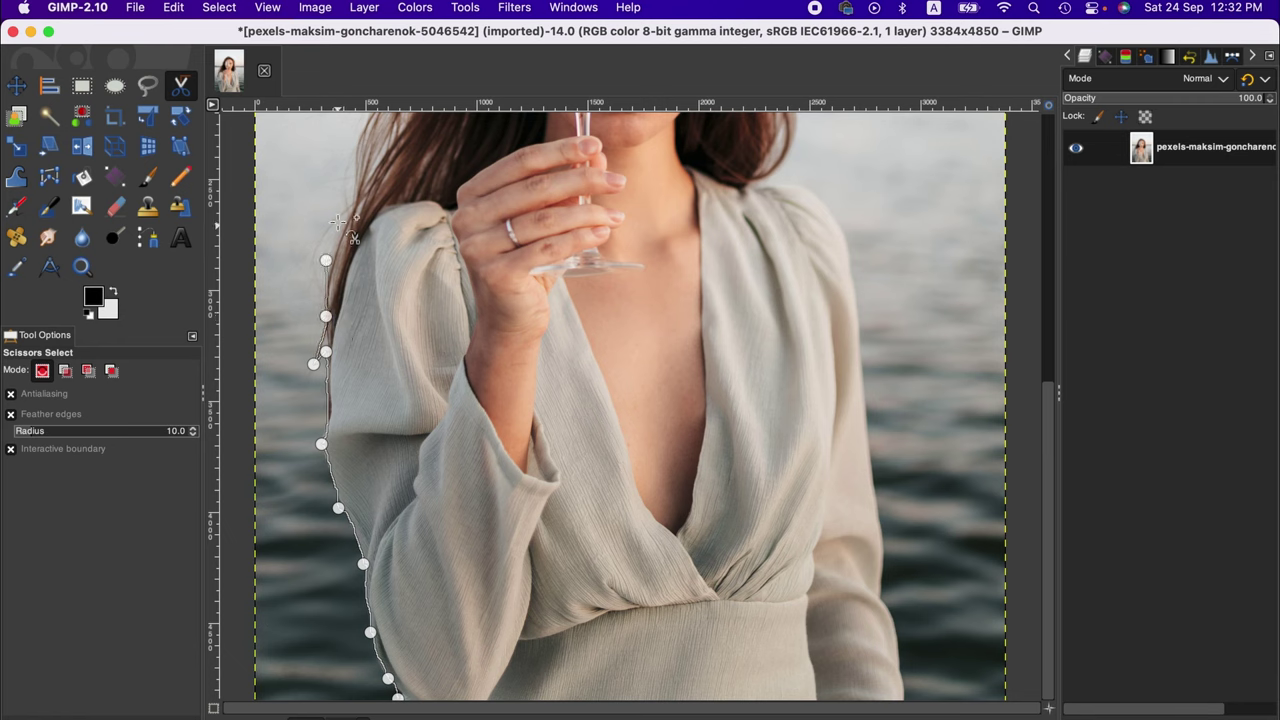
click(338, 221)
- Trace the scissors outline over the top of her head and down the right side of her hair
scroll(352, 198, up, 10)
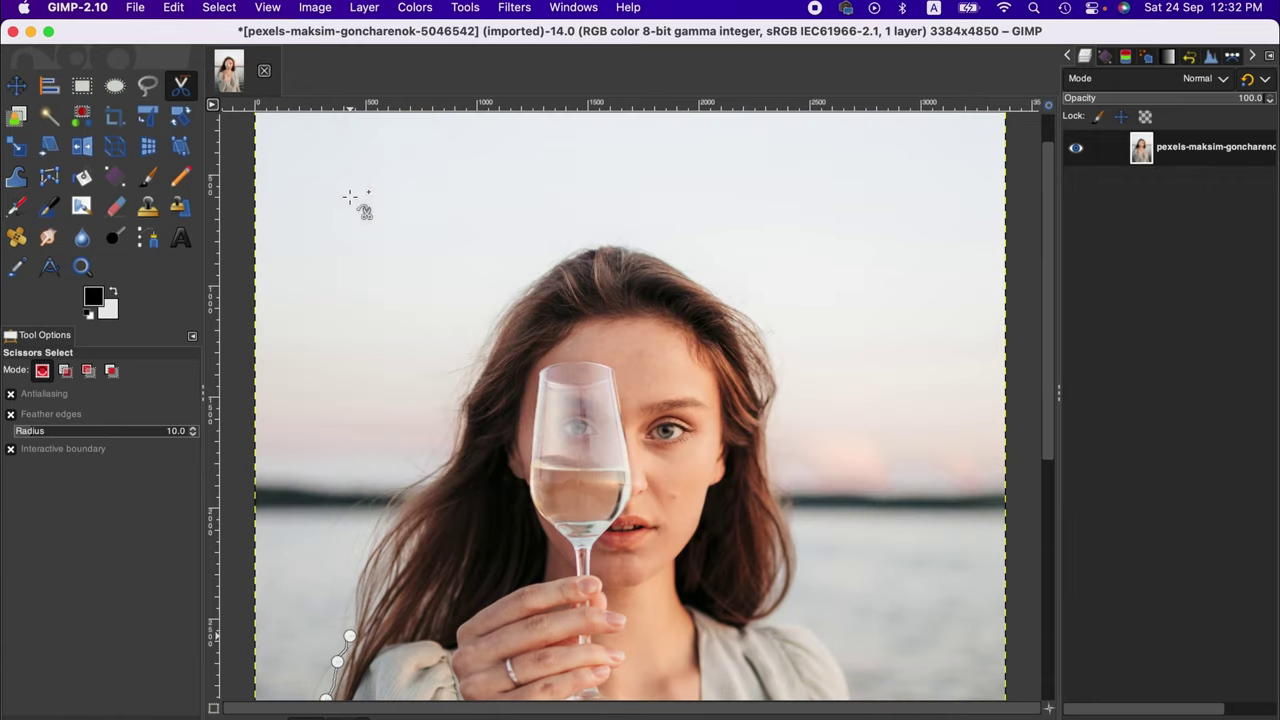
click(371, 524)
click(417, 484)
click(457, 448)
click(459, 389)
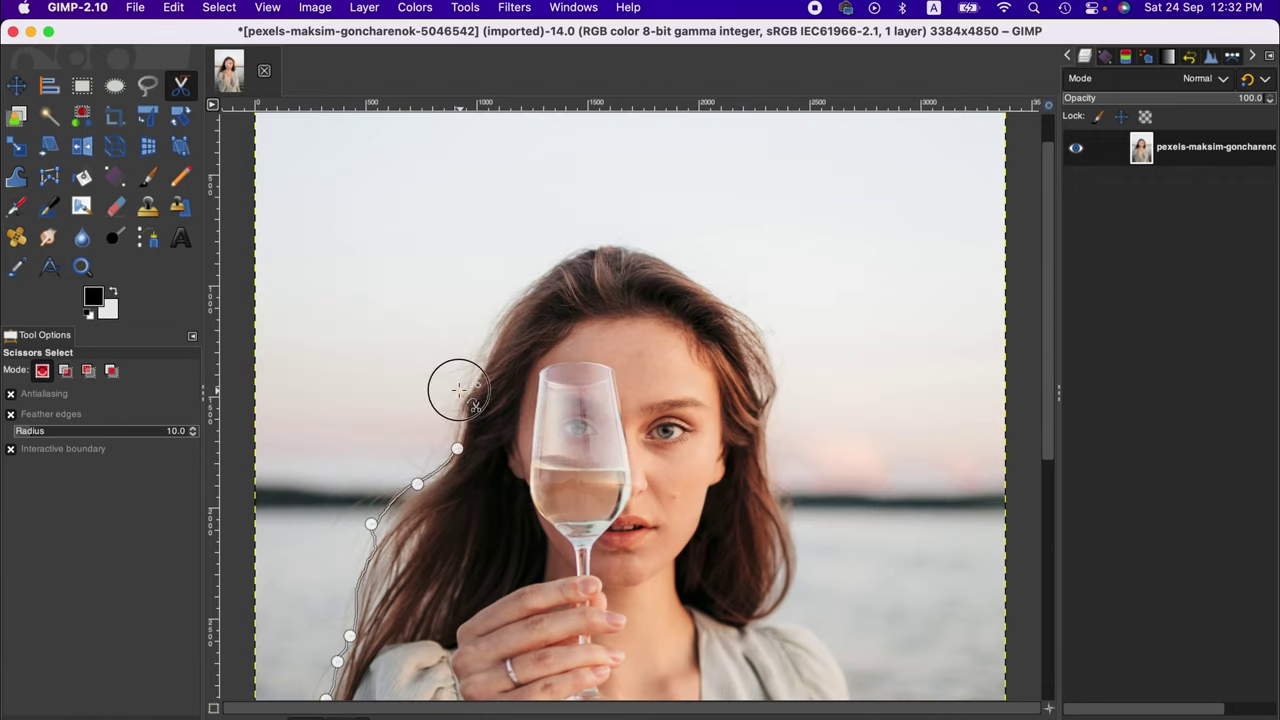
click(481, 336)
click(514, 293)
click(560, 261)
click(601, 244)
click(639, 249)
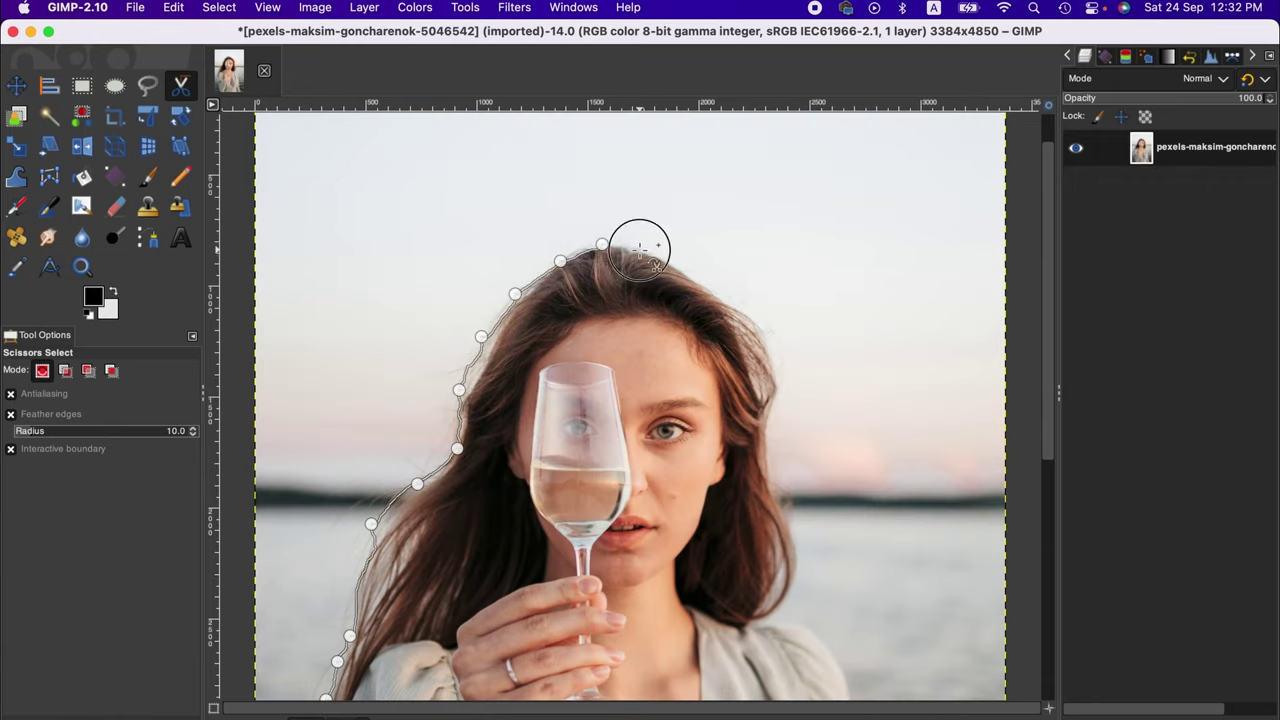
click(683, 272)
click(727, 302)
click(770, 336)
click(768, 431)
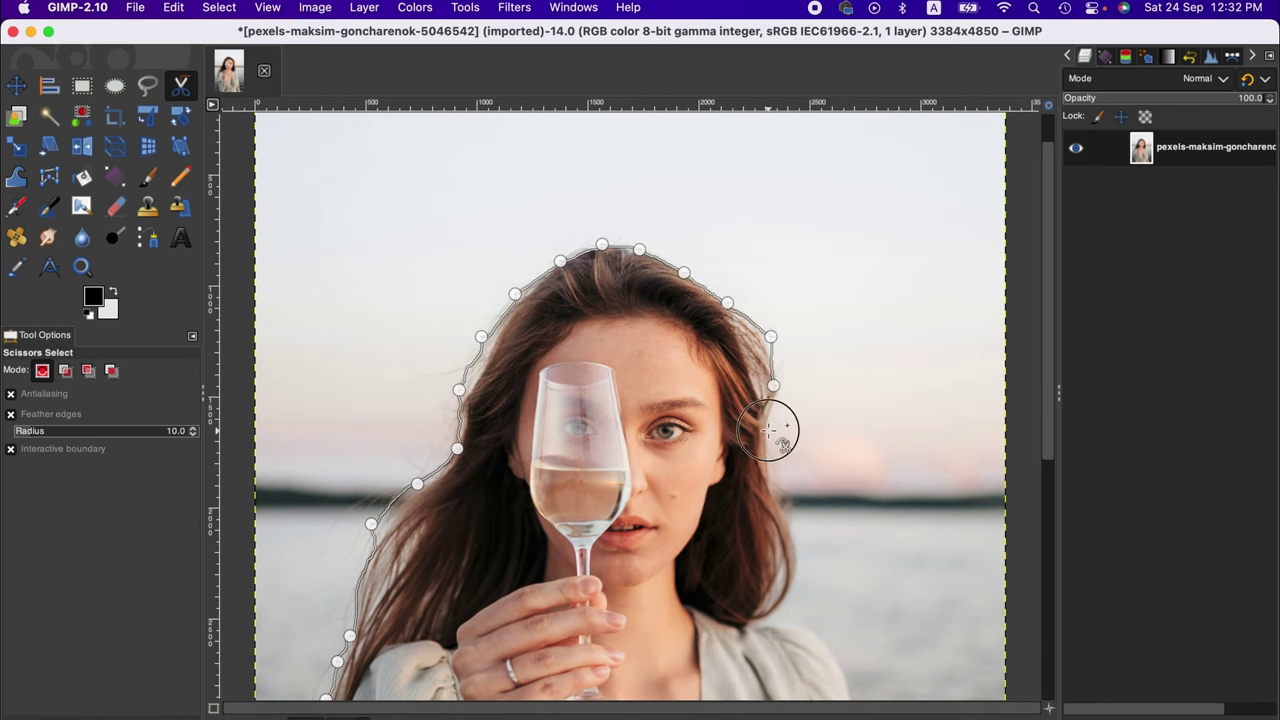
- Continue down the right hair edge, undoing two misplaced points and re-tracing them
scroll(768, 431, down, 3)
click(771, 327)
click(788, 359)
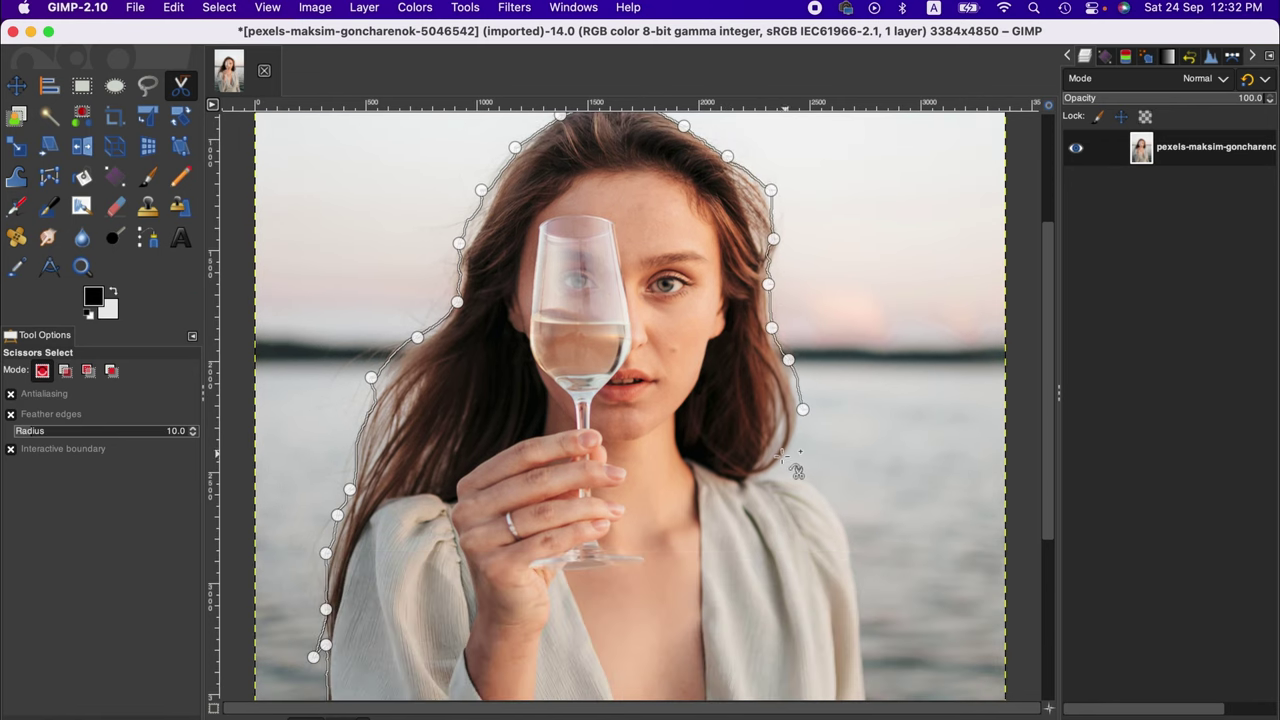
click(787, 380)
click(797, 391)
key(super+z)
key(super+z)
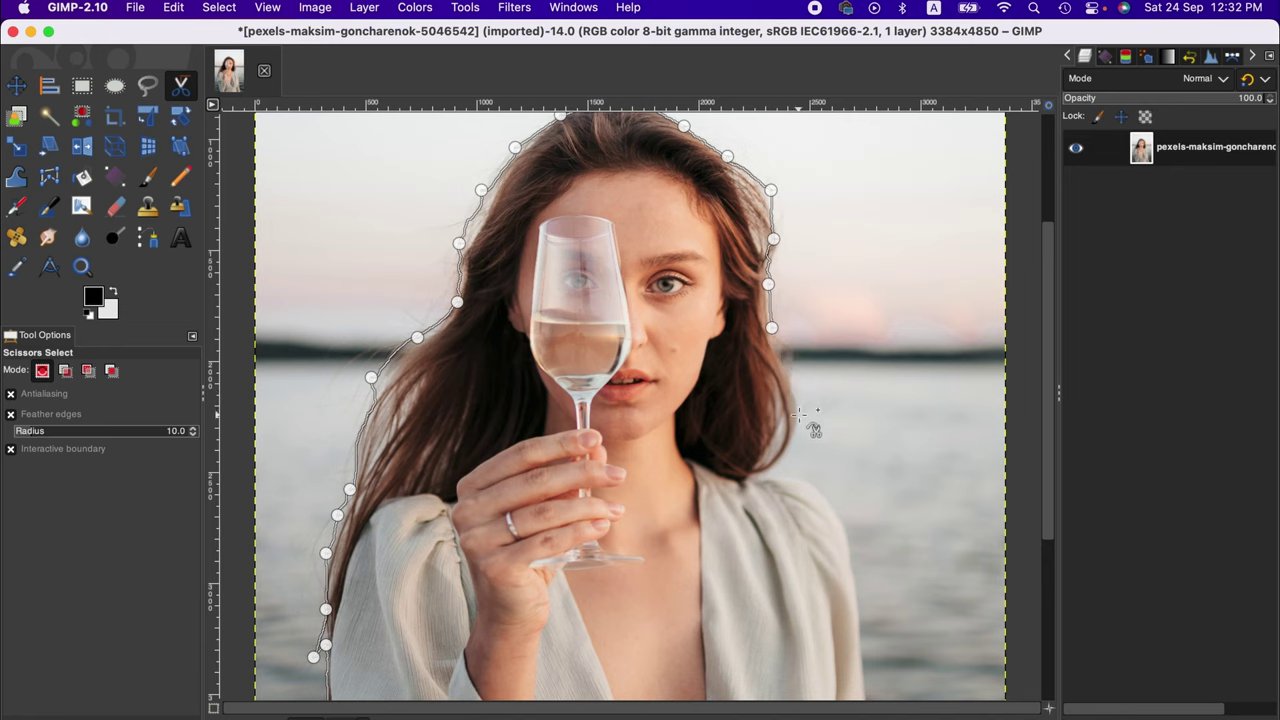
click(788, 365)
click(797, 400)
click(788, 452)
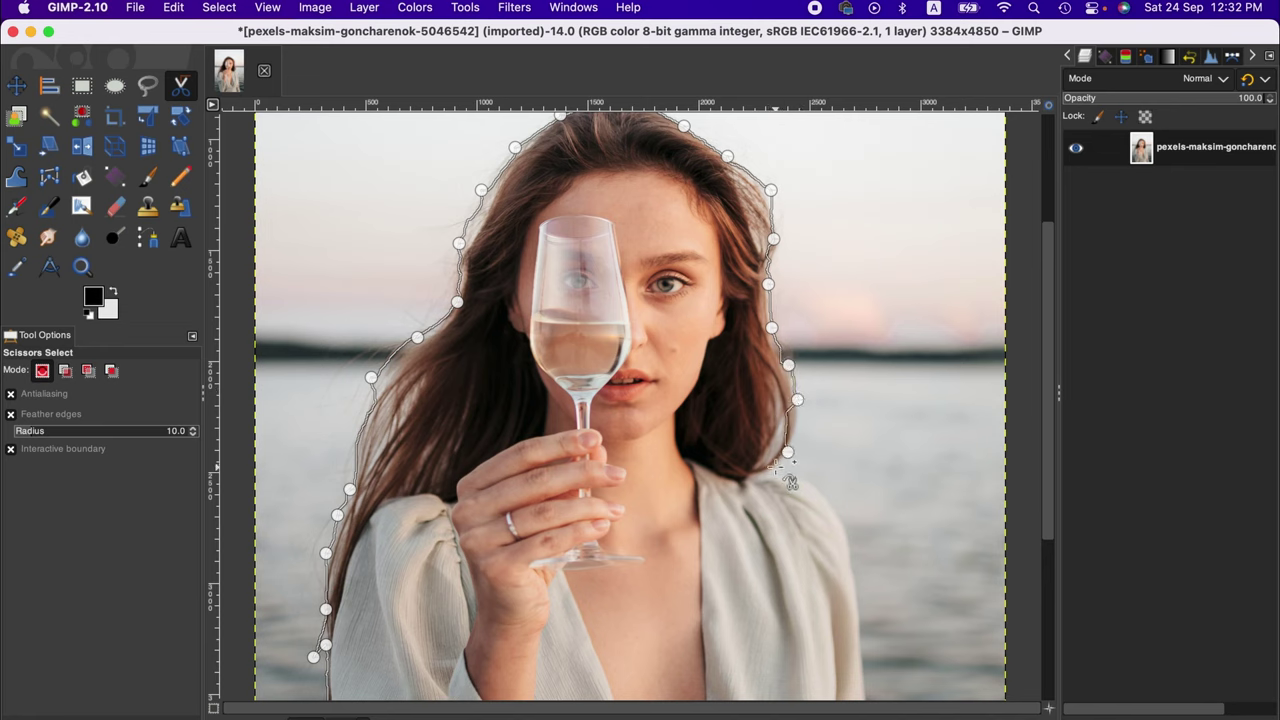
click(797, 424)
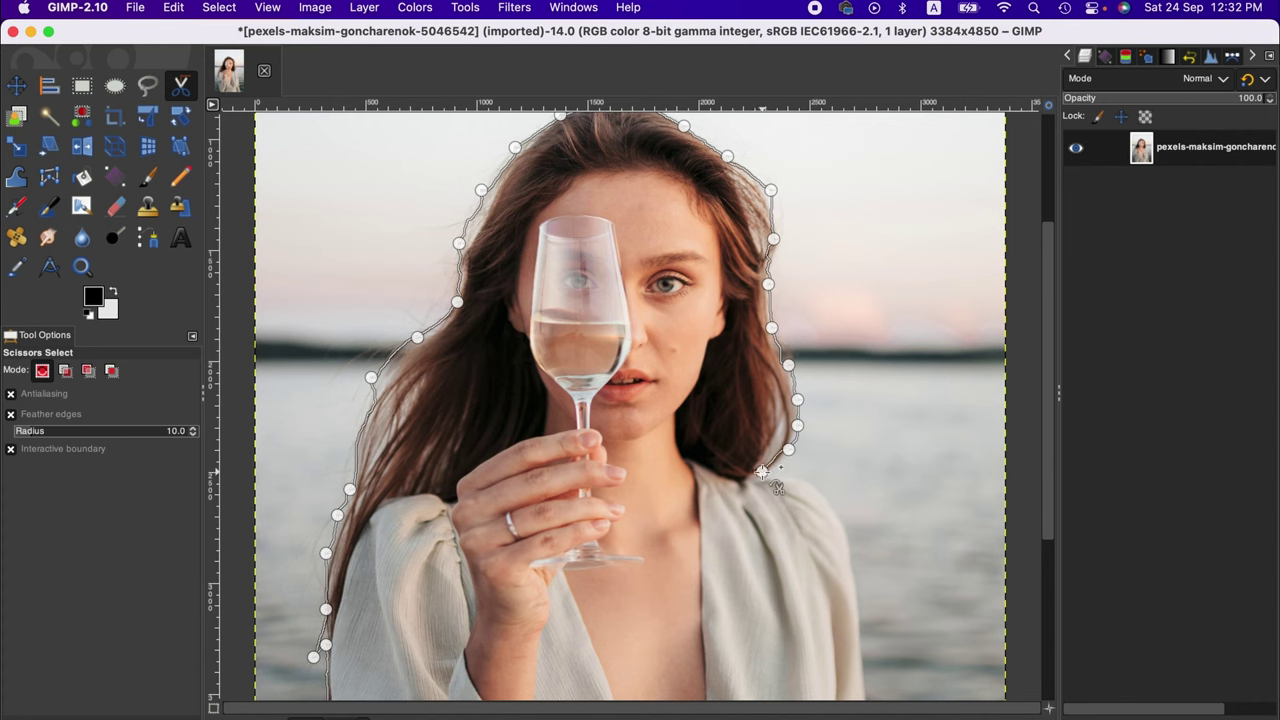
click(811, 482)
- Trace along her right shoulder and down her arm to the bottom of the dress
scroll(840, 516, down, 5)
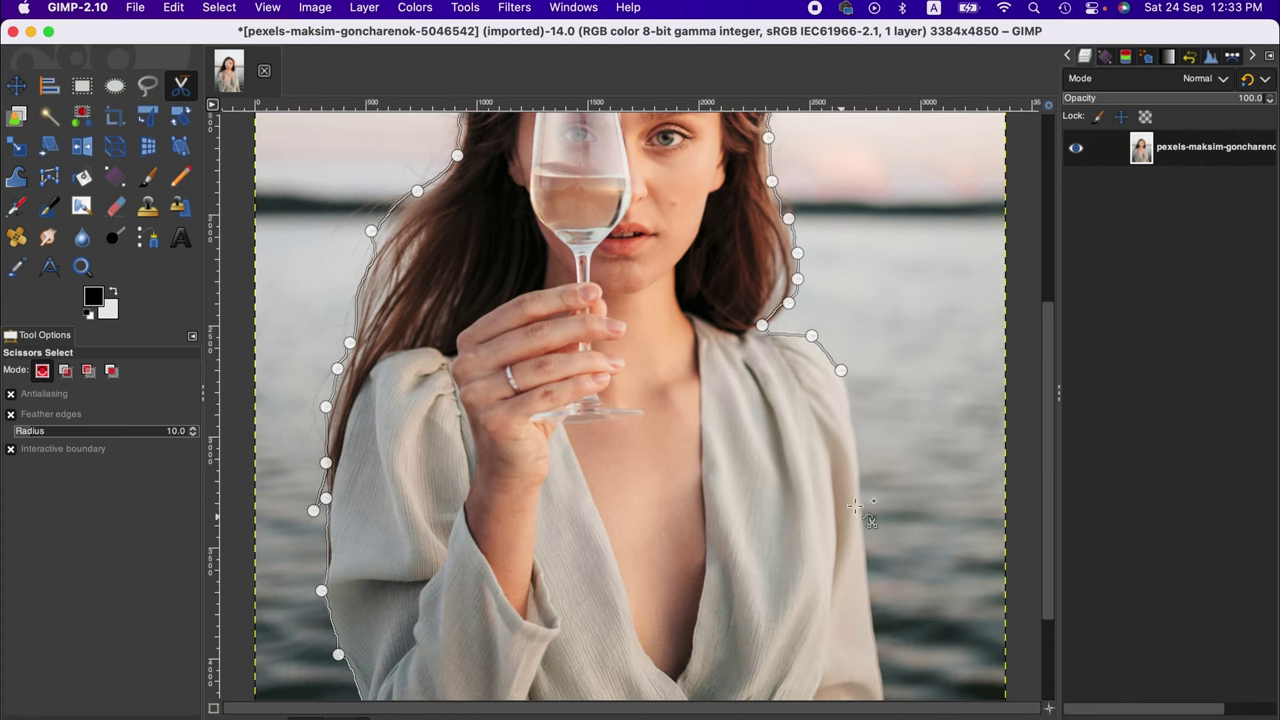
click(863, 504)
click(867, 571)
click(875, 641)
scroll(875, 641, down, 5)
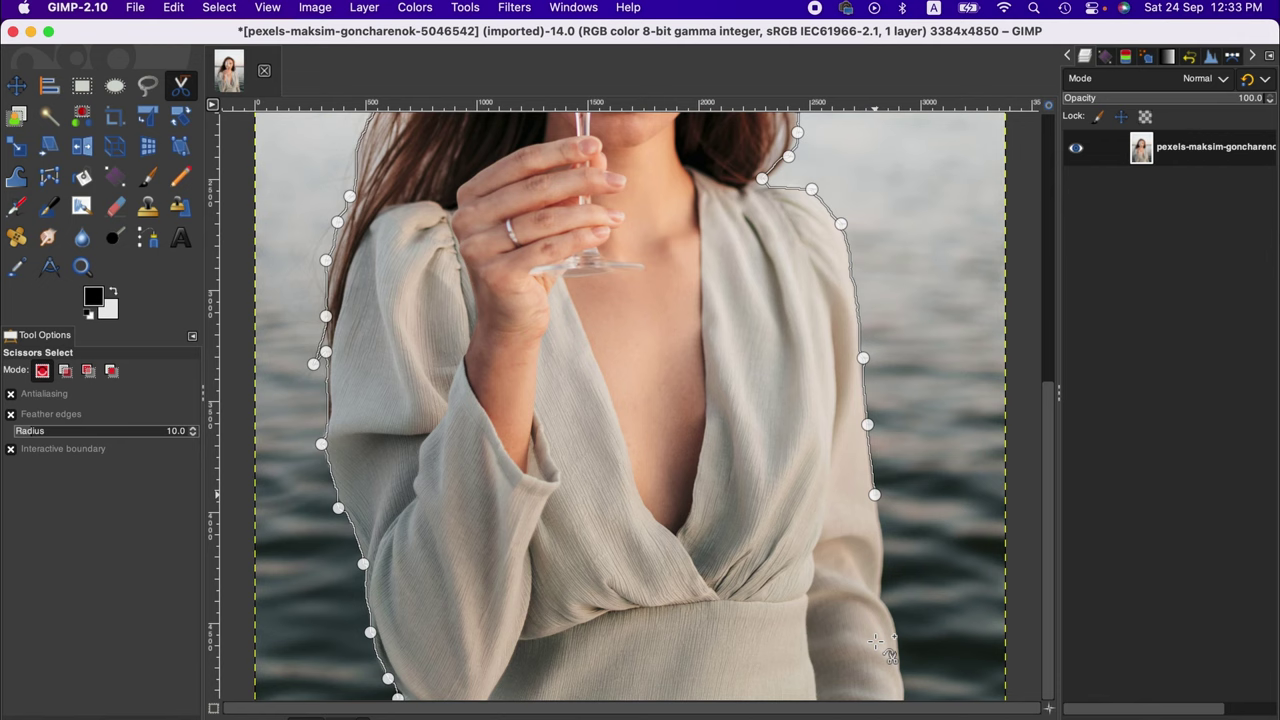
click(880, 582)
click(878, 596)
click(898, 657)
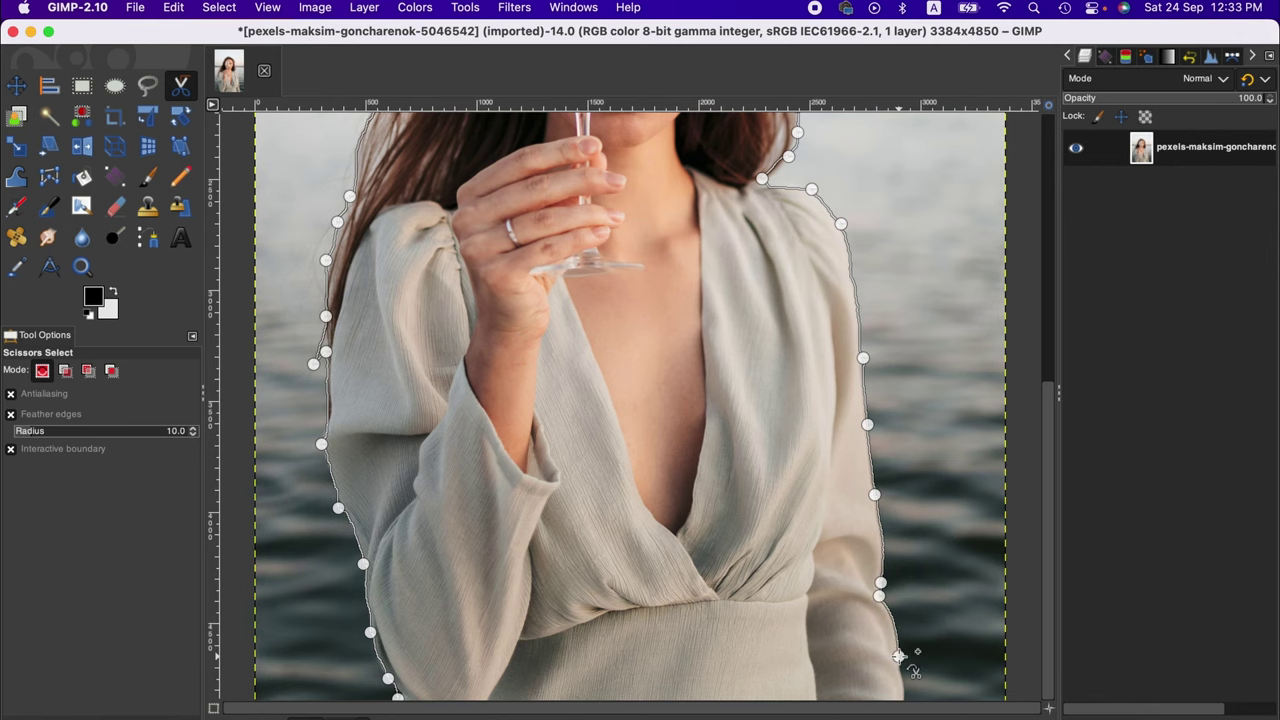
click(904, 697)
- Zoom out to the whole image, close the outline along the bottom edge, and convert it to a selection
click(350, 711)
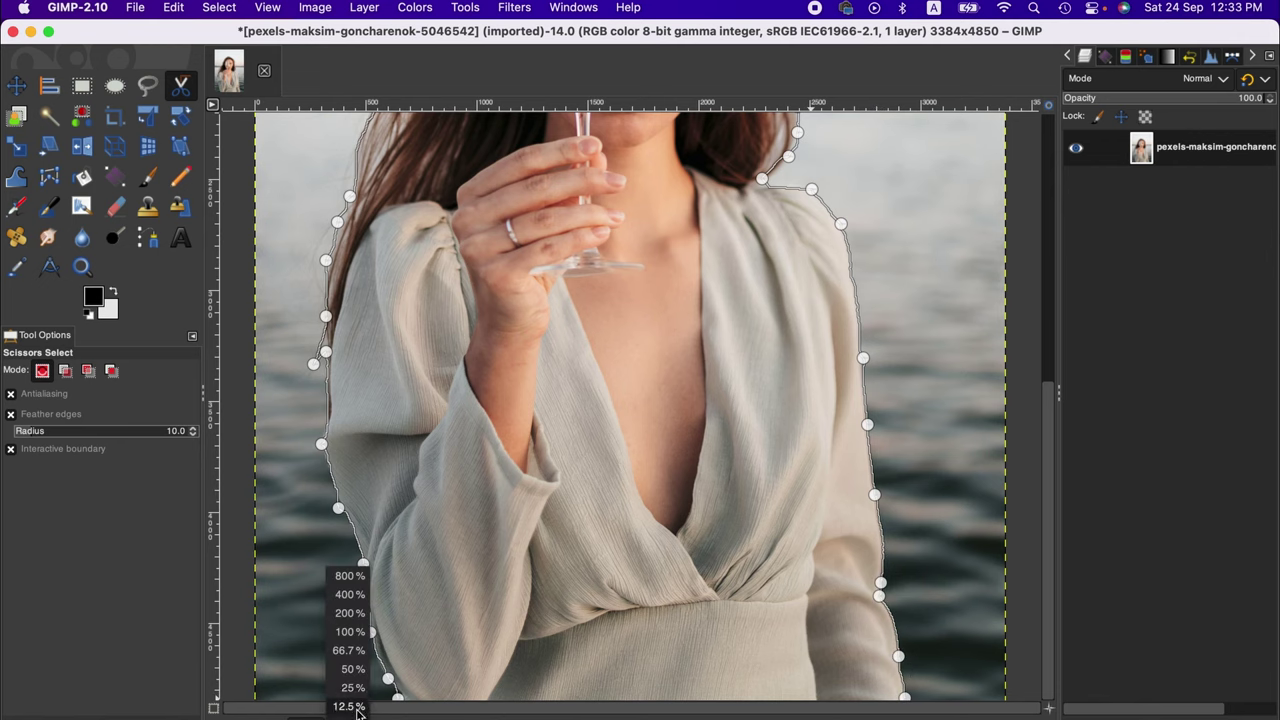
click(355, 686)
click(515, 674)
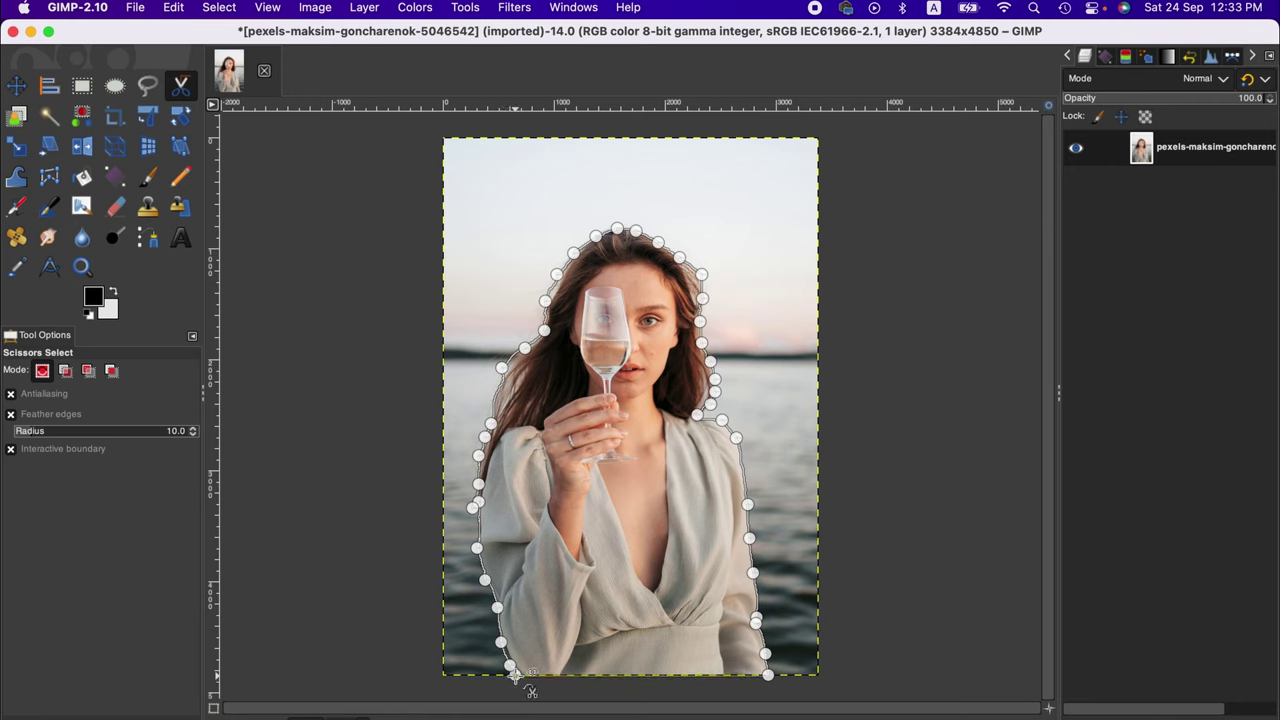
click(629, 657)
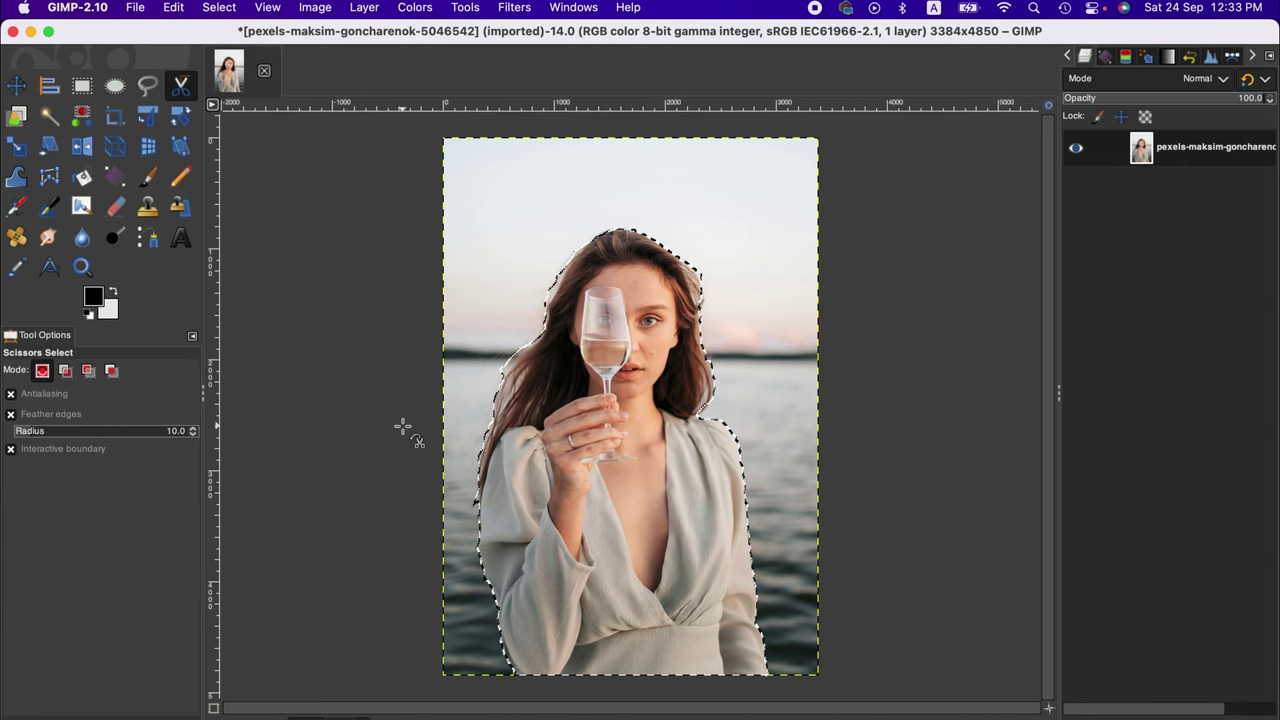
- Add an alpha channel to the photo layer from its Layers panel menu
click(113, 316)
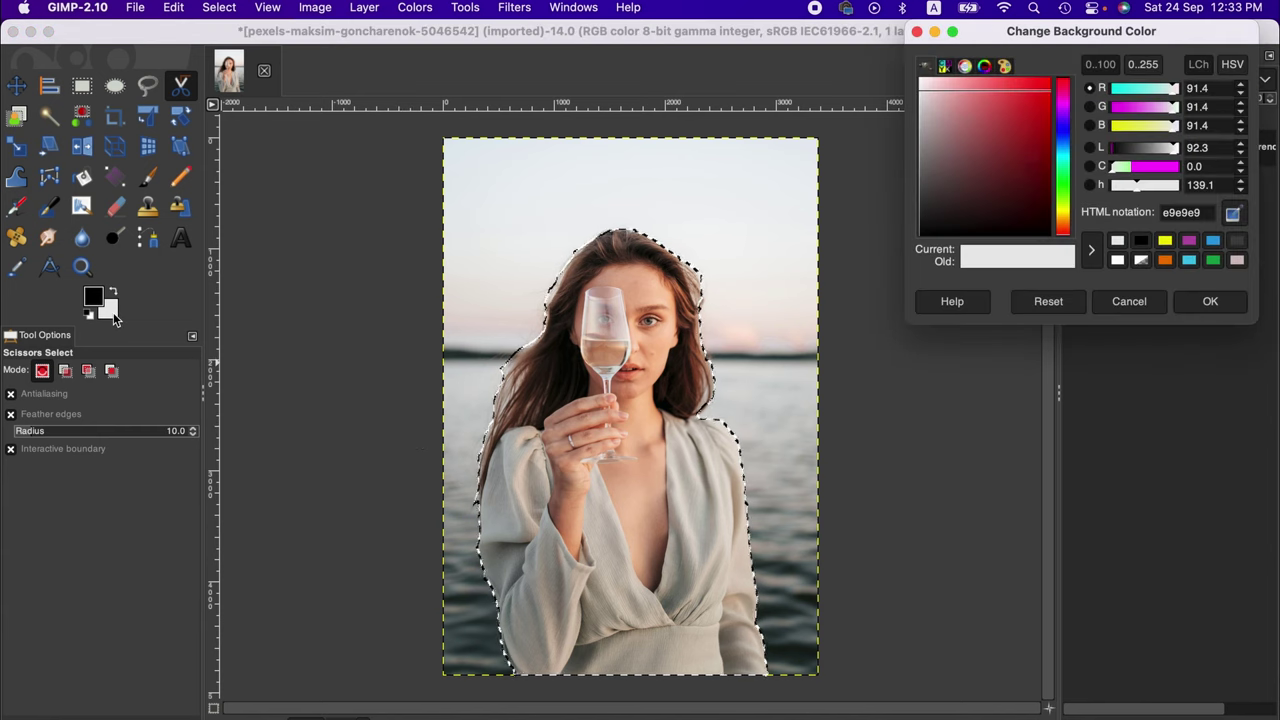
click(1120, 300)
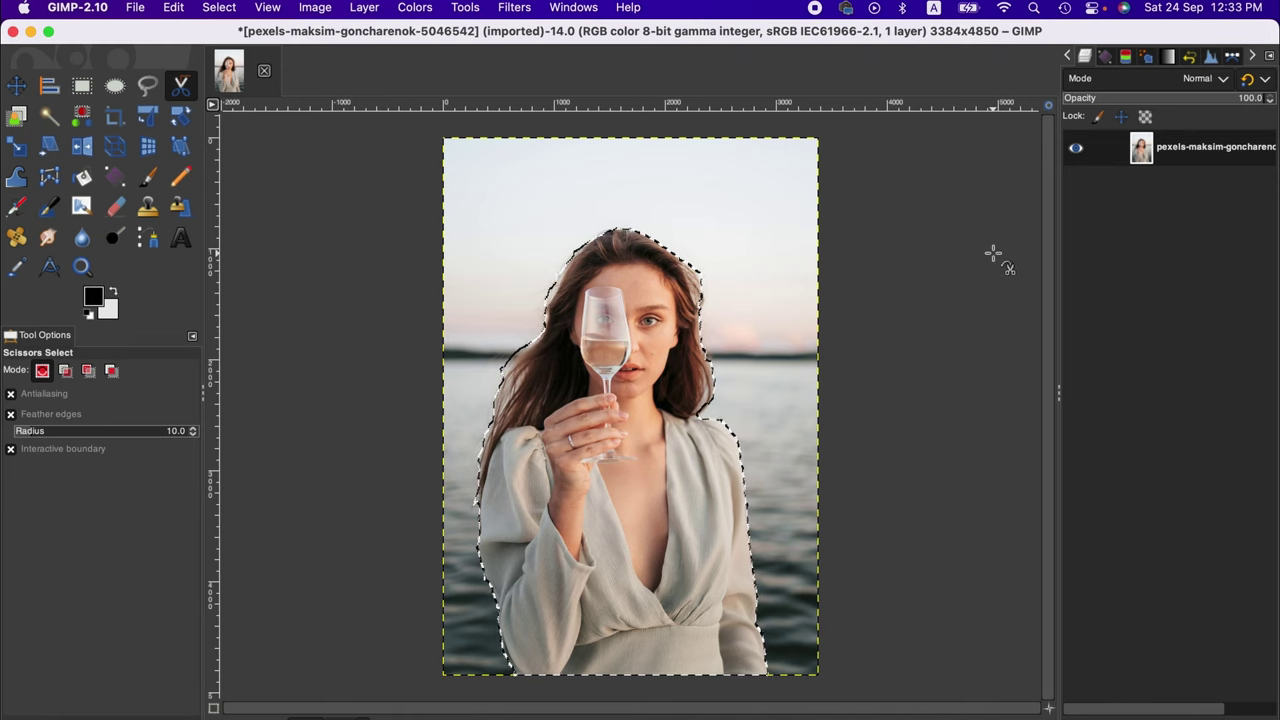
right_click(1222, 153)
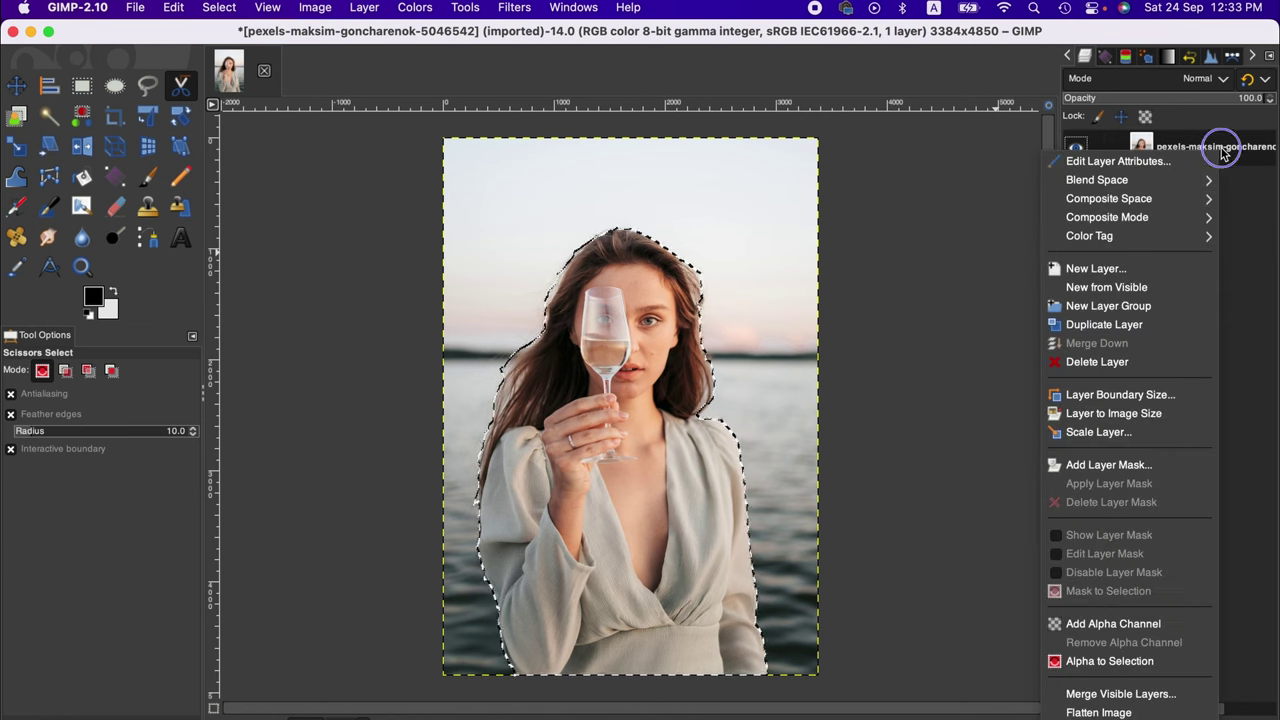
click(1131, 624)
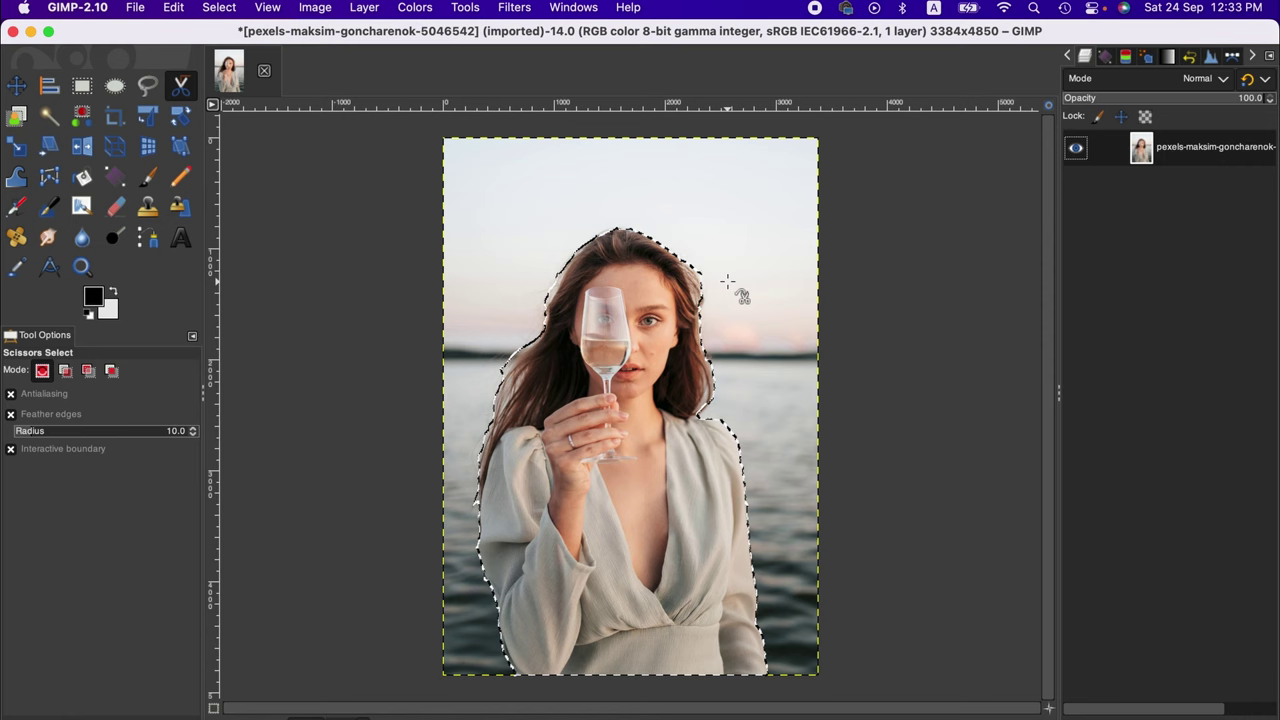
- Invert the selection, clear the background to transparency, then deselect with Select > None
click(219, 7)
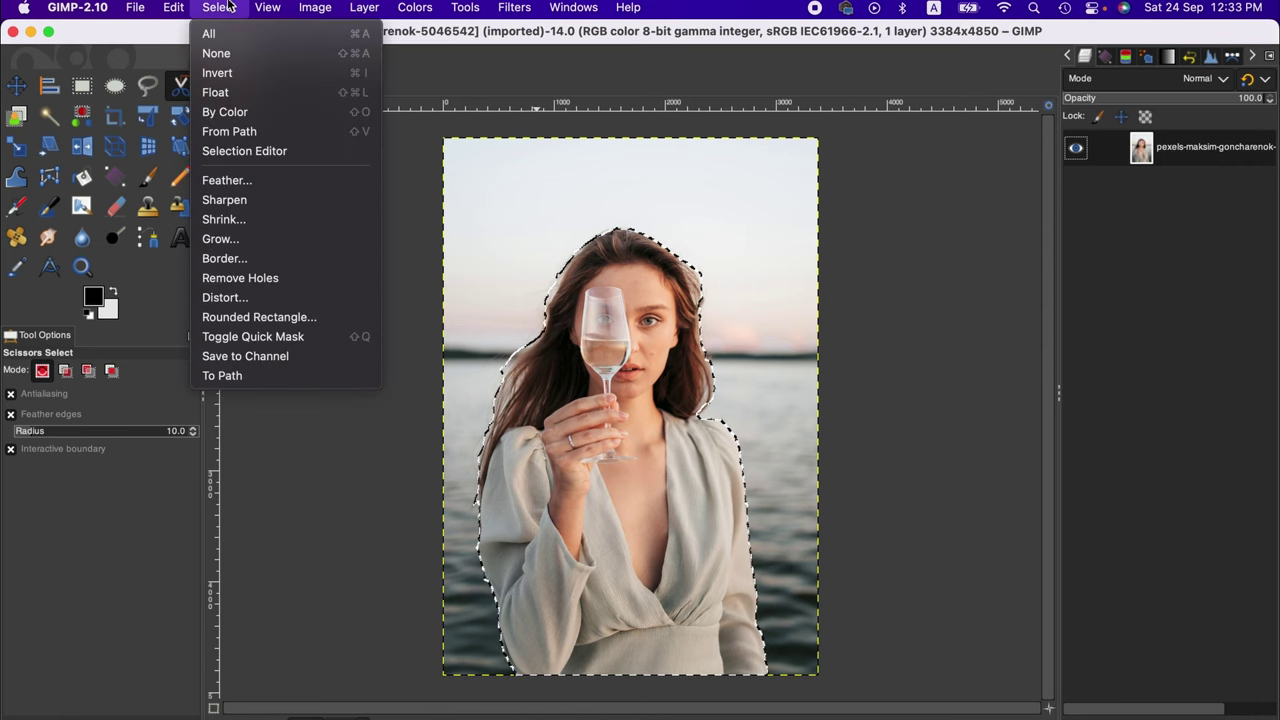
click(239, 72)
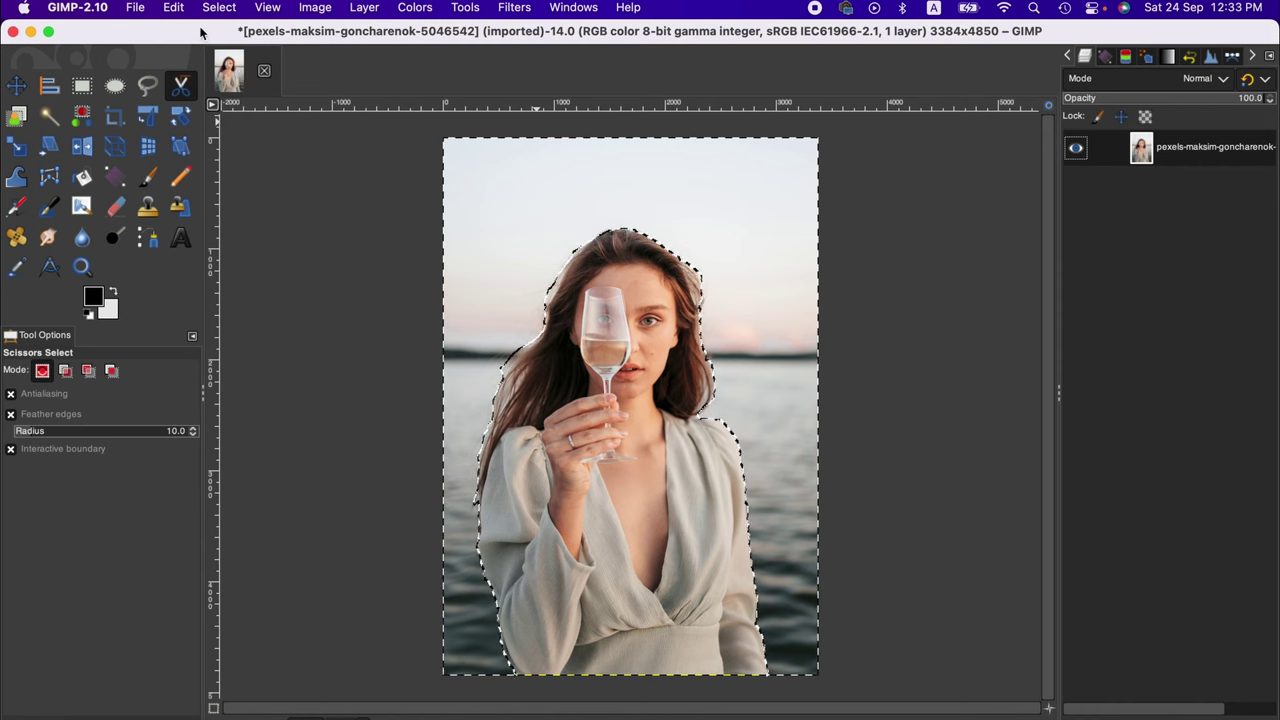
click(175, 7)
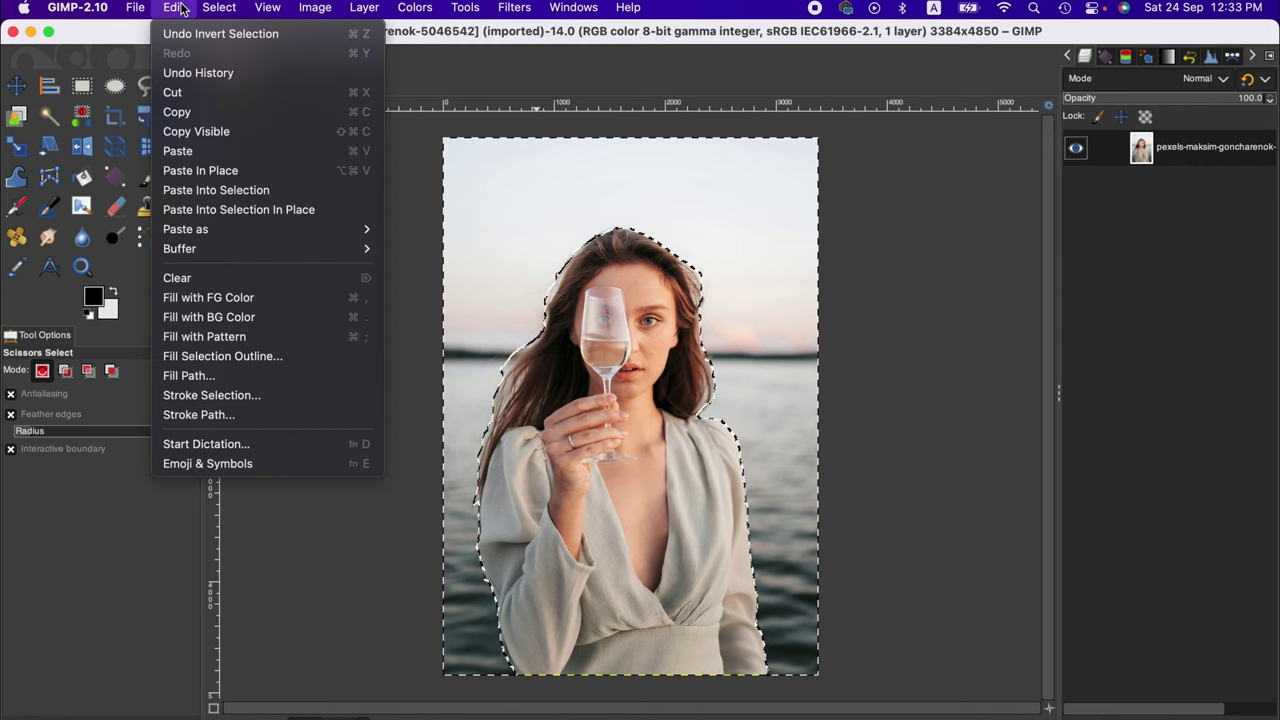
click(251, 277)
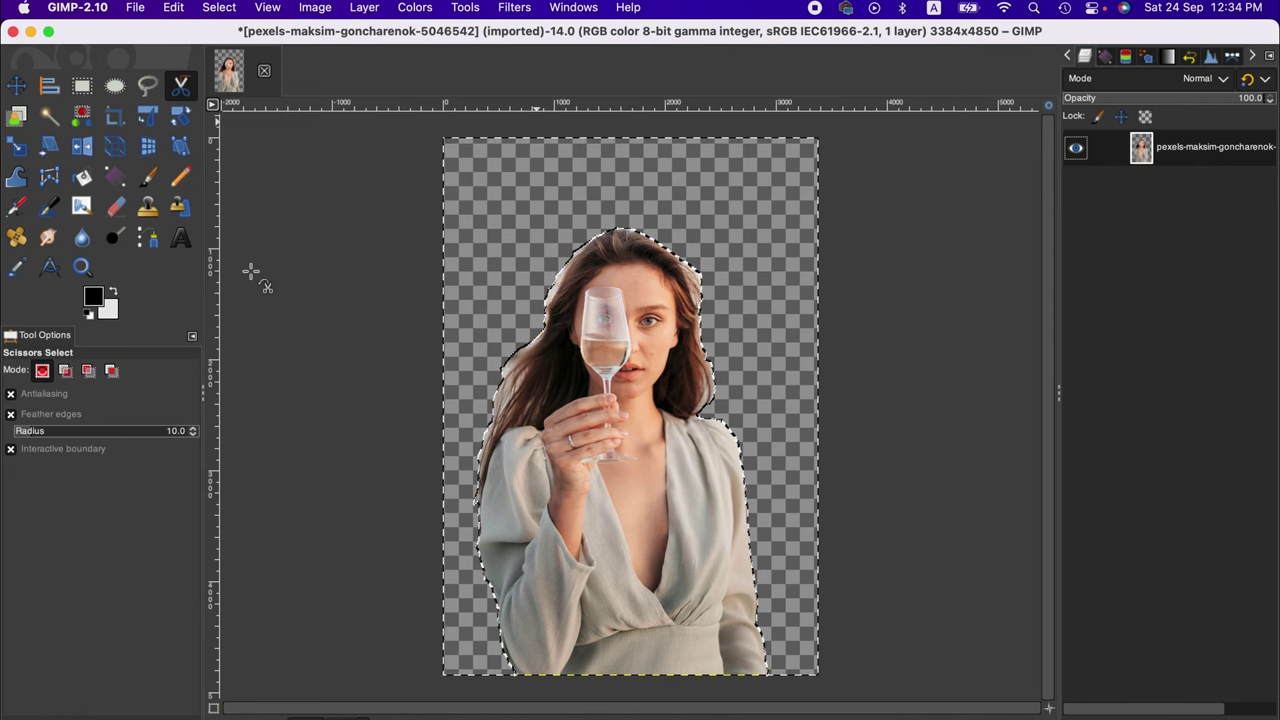
click(219, 7)
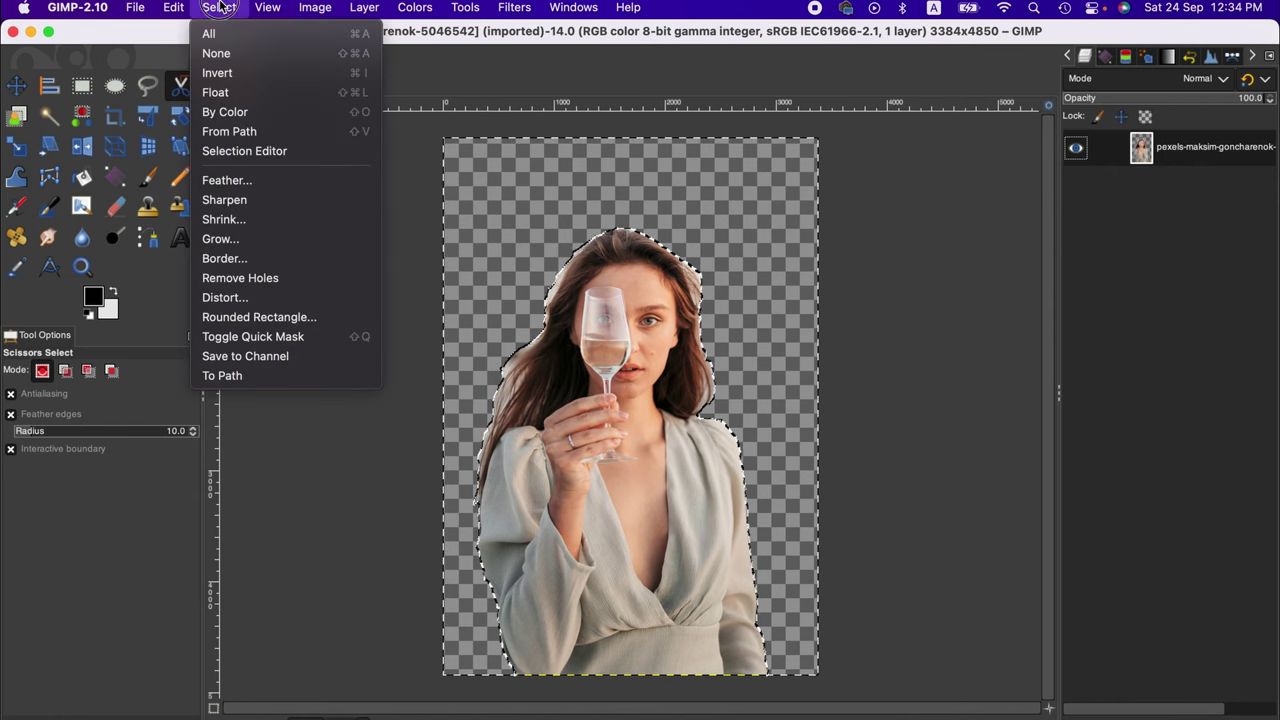
click(222, 51)
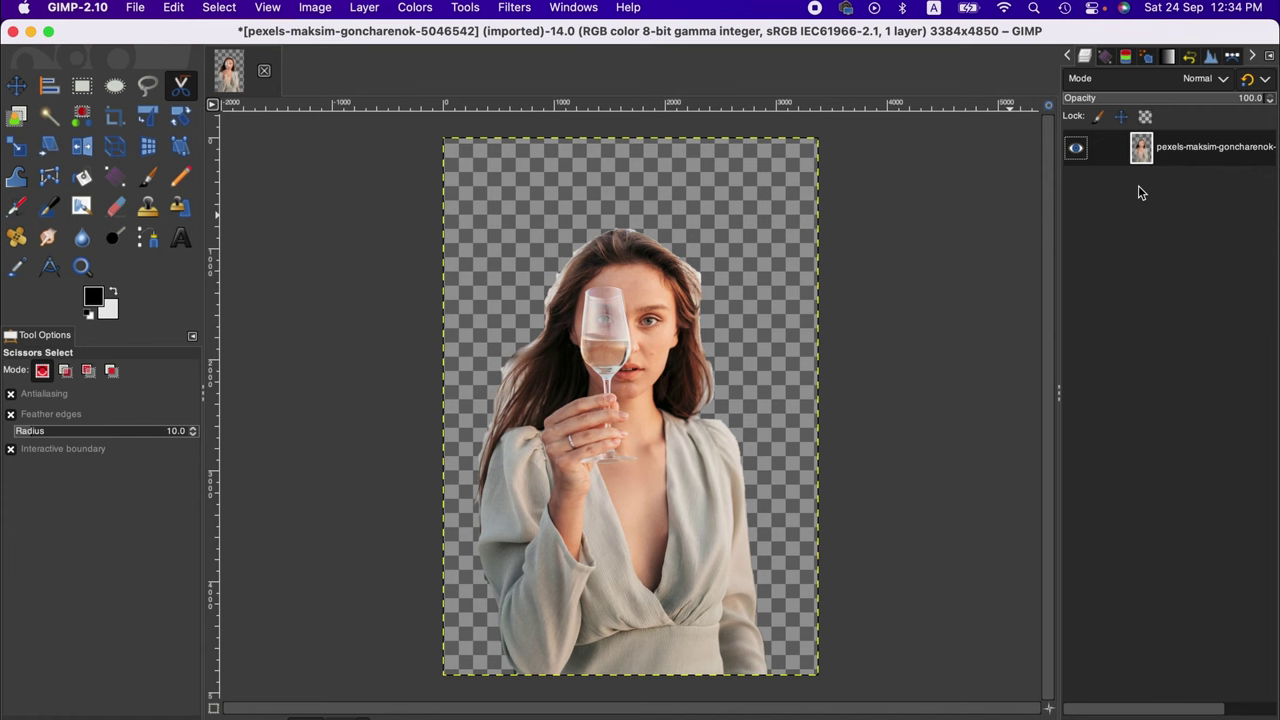
- Add a White (full opacity) layer mask to the photo layer and switch to the Paintbrush
right_click(1180, 158)
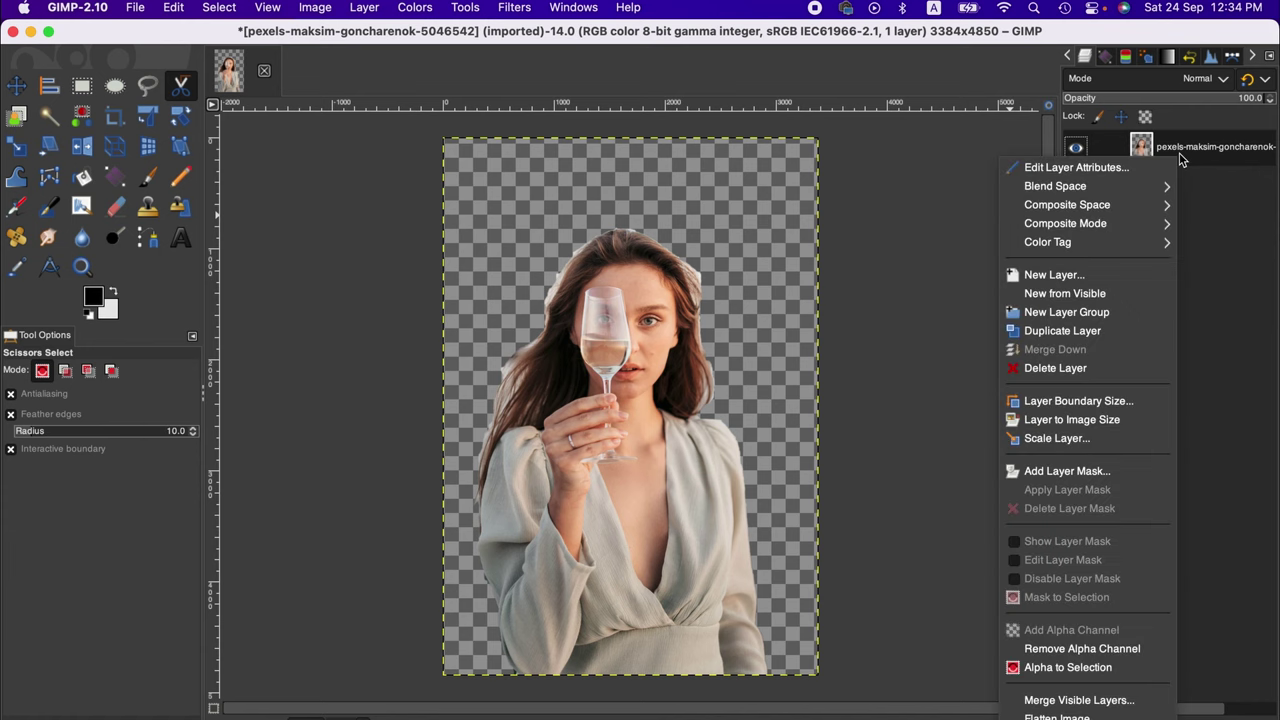
click(1116, 473)
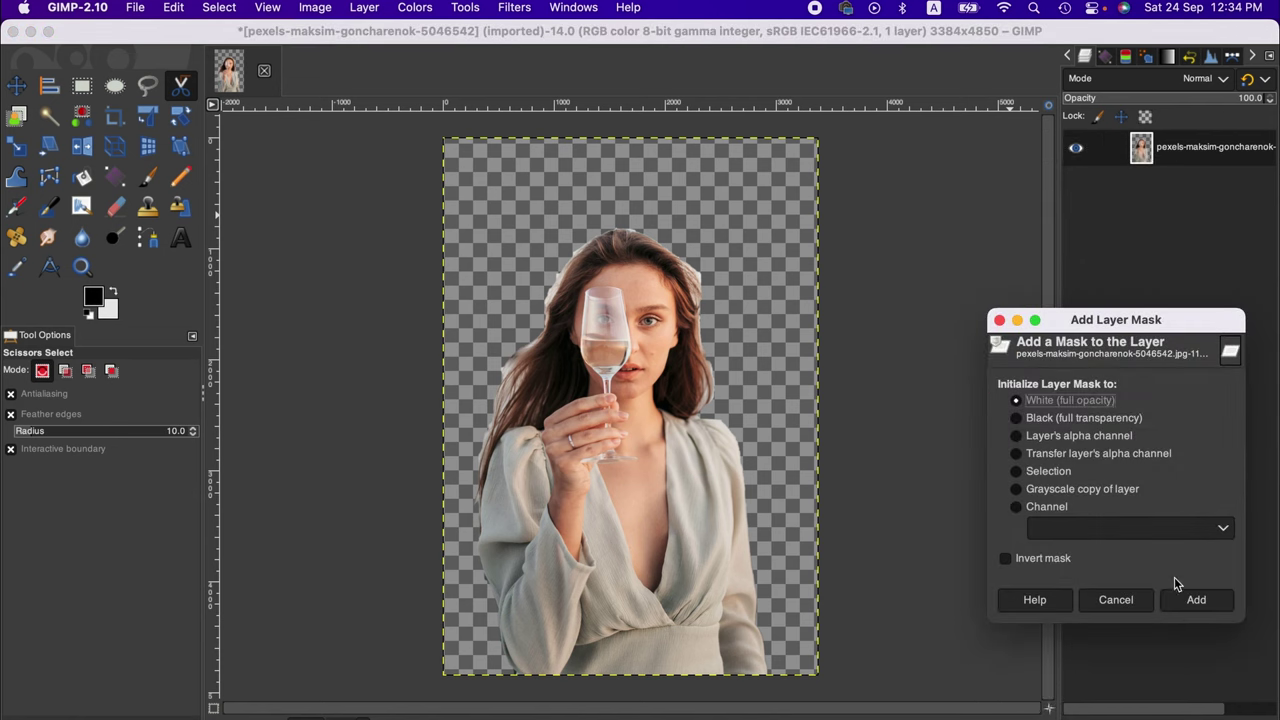
click(1186, 599)
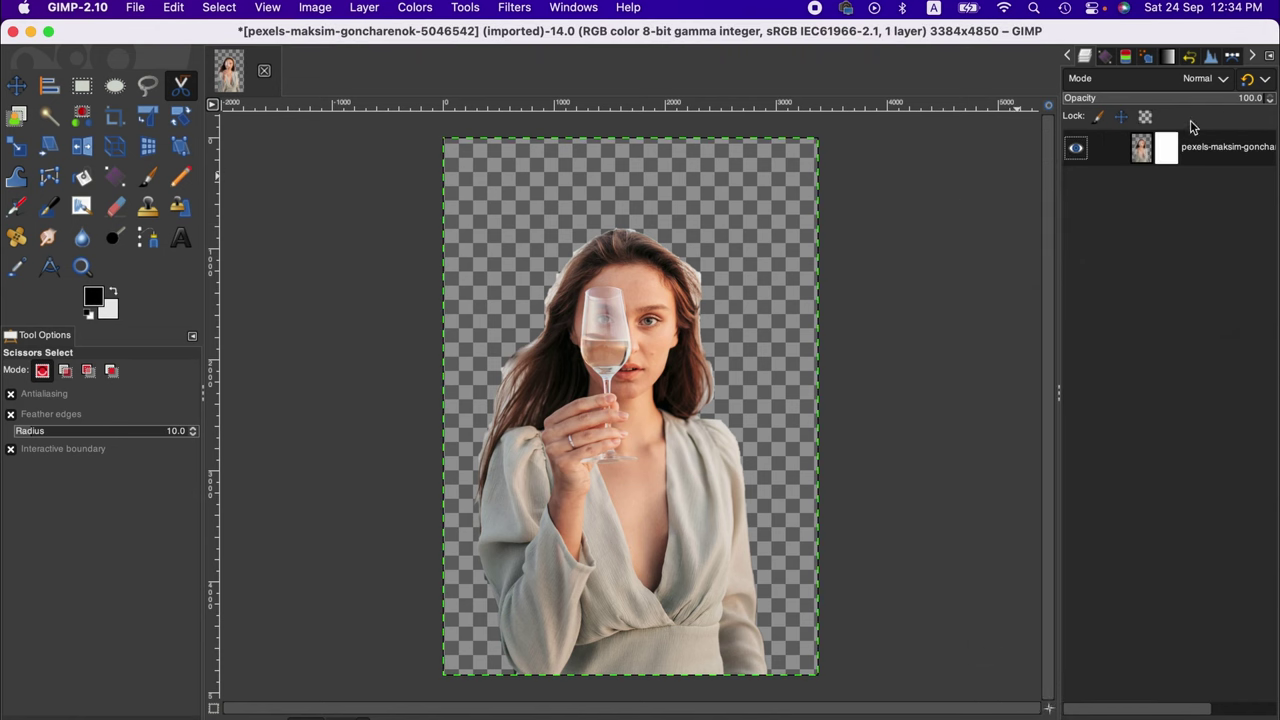
key(p)
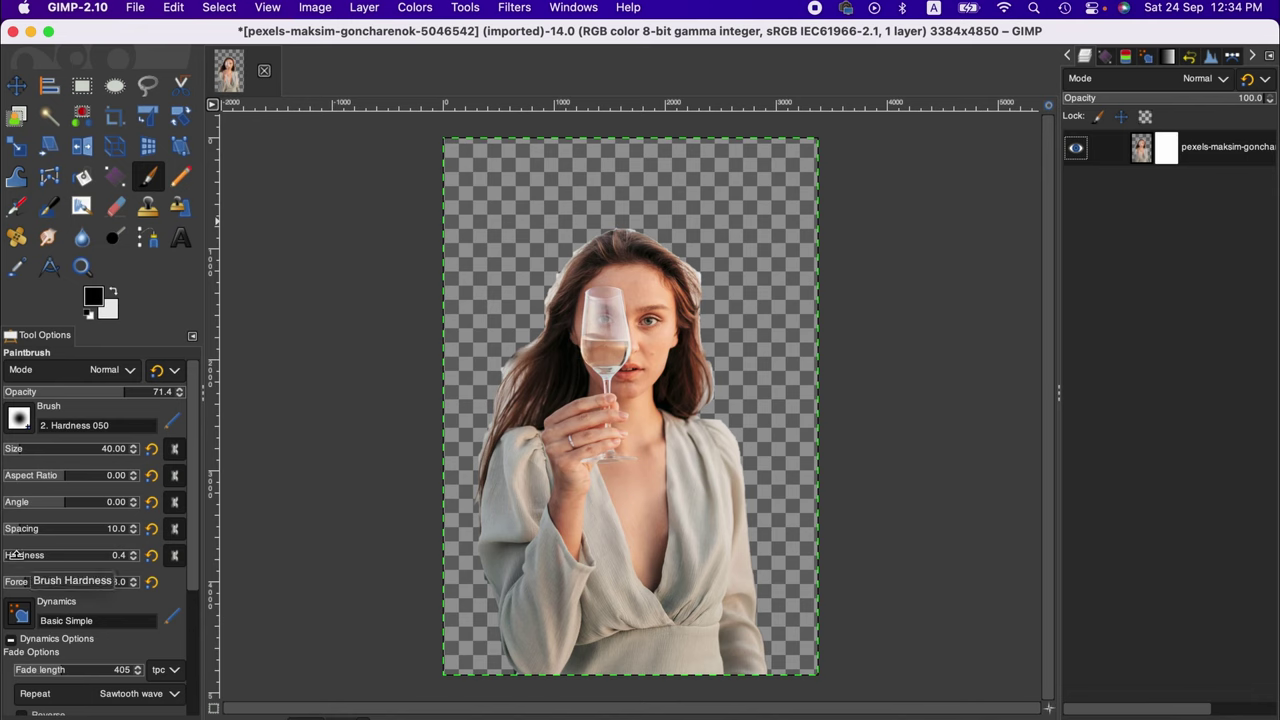
- Set brush hardness to 0.5 with force 15.0, and zoom the view to 50%
click(137, 553)
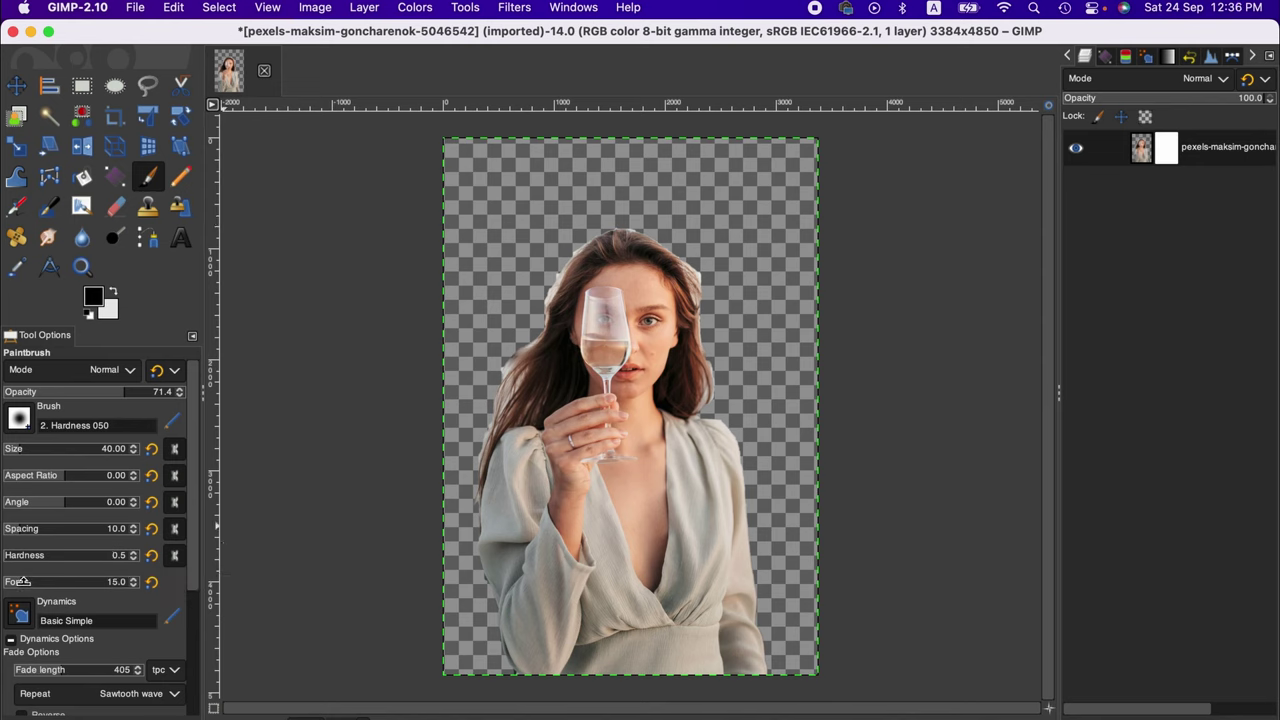
click(21, 580)
click(17, 582)
click(21, 581)
click(350, 716)
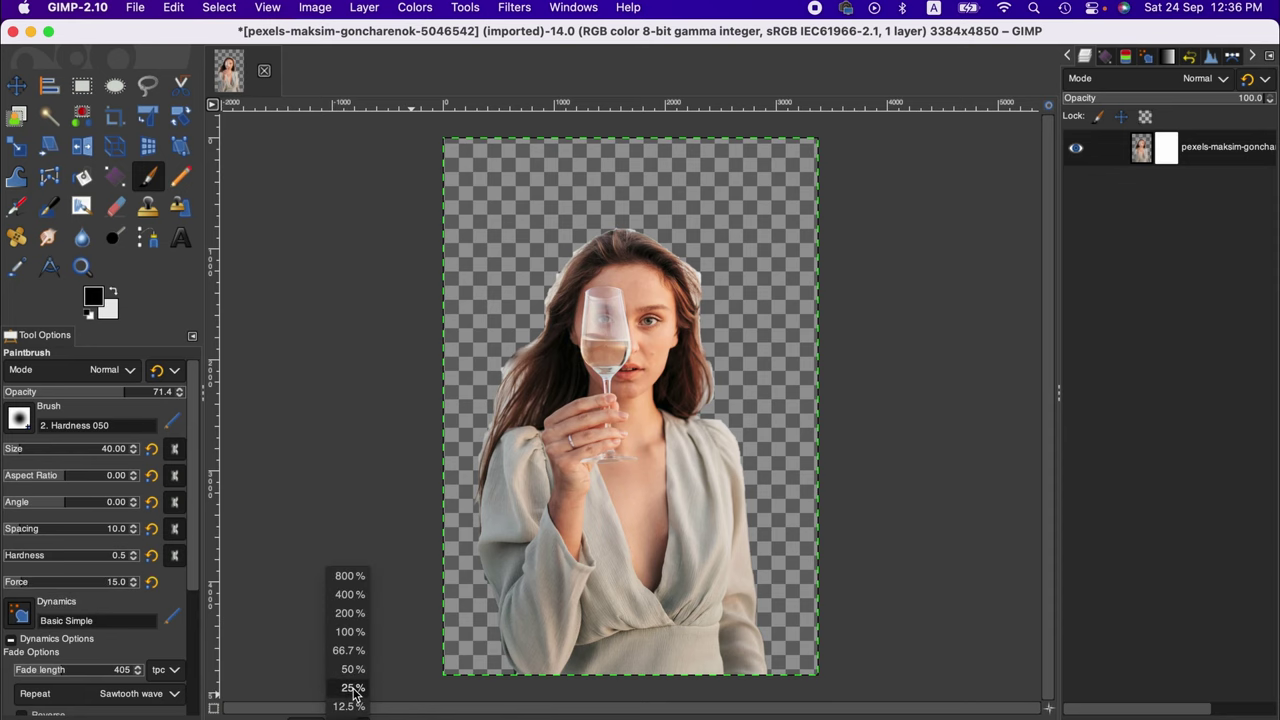
click(352, 670)
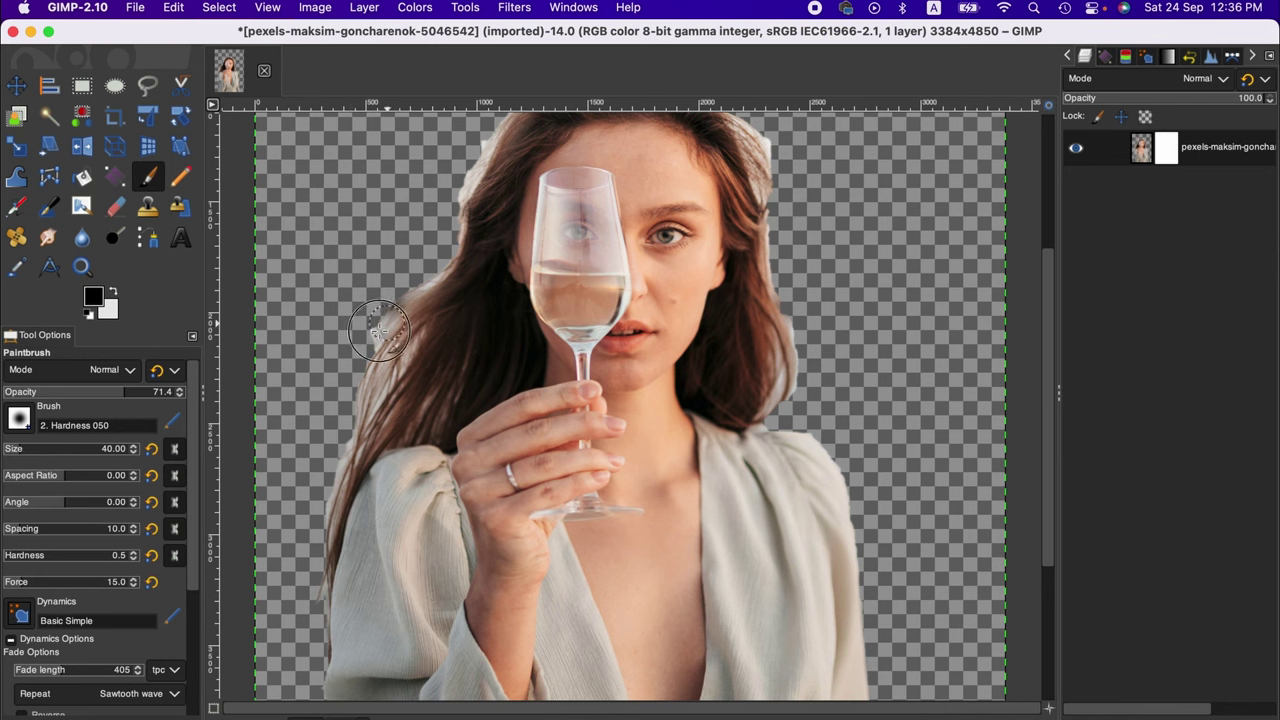
- Paint out the light fringe along the left and top hair edges on the mask
mouse_move(390, 315)
mouse_down()
mouse_move(364, 352)
mouse_move(375, 320)
mouse_up()
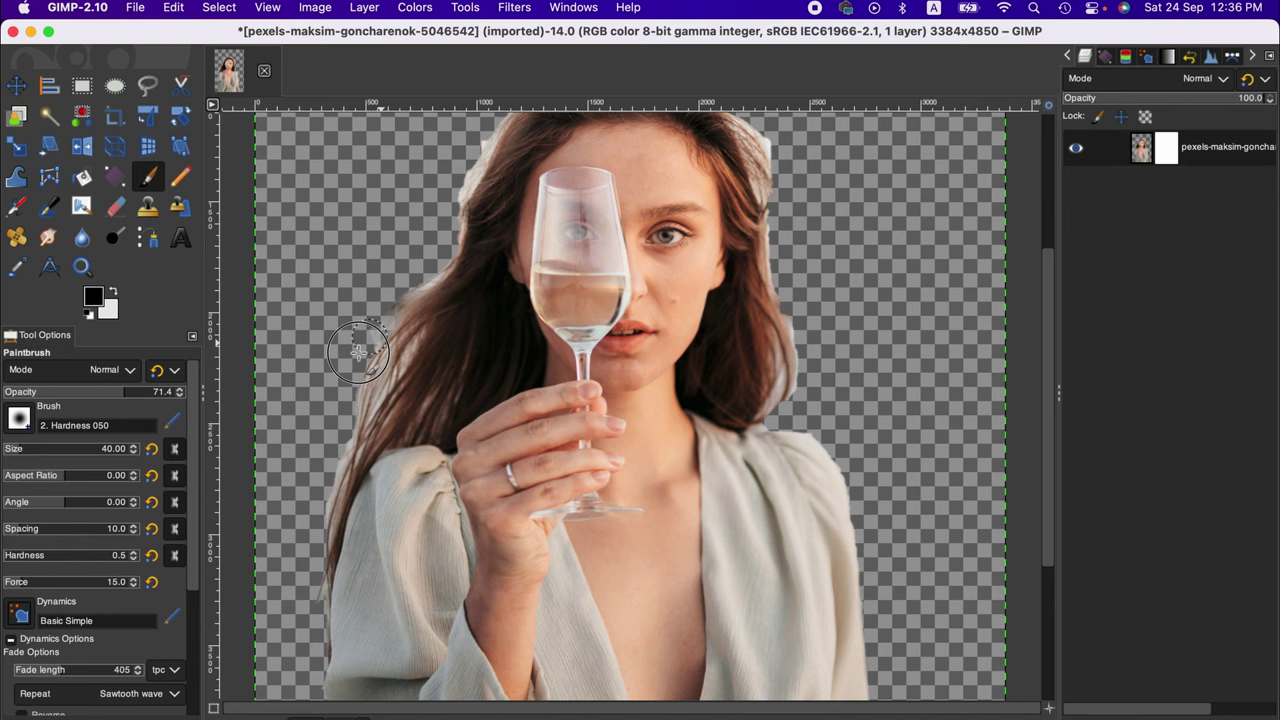
mouse_move(488, 186)
mouse_down()
mouse_move(481, 150)
mouse_move(455, 206)
mouse_move(485, 136)
mouse_move(439, 263)
mouse_move(405, 294)
mouse_move(440, 271)
mouse_move(398, 312)
mouse_move(416, 280)
mouse_move(377, 338)
mouse_move(370, 374)
mouse_move(405, 342)
mouse_move(372, 354)
mouse_move(391, 379)
mouse_move(344, 460)
mouse_move(348, 396)
mouse_move(322, 550)
mouse_up()
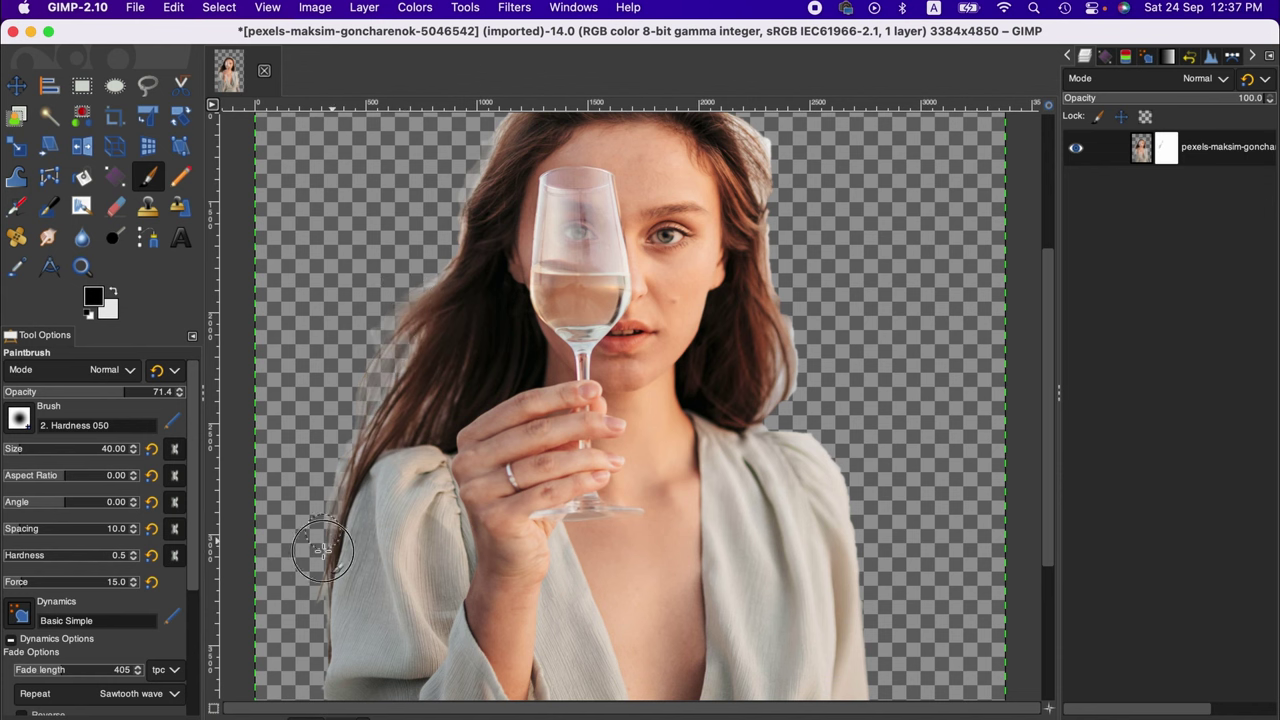
scroll(468, 443, up, 5)
mouse_move(468, 443)
mouse_down()
mouse_move(438, 514)
mouse_move(517, 346)
mouse_move(445, 515)
mouse_up()
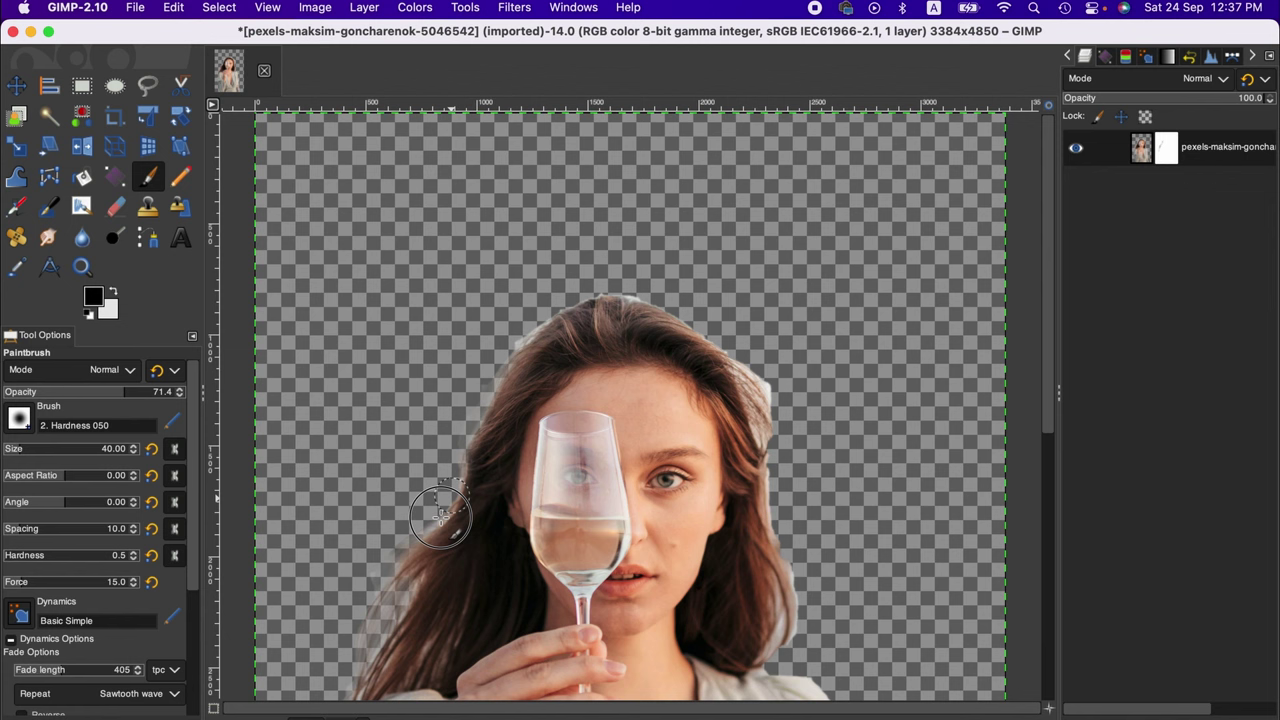
mouse_move(531, 340)
mouse_down()
mouse_move(633, 295)
mouse_move(558, 322)
mouse_move(525, 368)
mouse_move(646, 298)
mouse_move(668, 309)
mouse_move(590, 303)
mouse_move(631, 297)
mouse_move(524, 348)
mouse_move(532, 334)
mouse_move(702, 325)
mouse_move(760, 399)
mouse_move(755, 366)
mouse_move(771, 460)
mouse_move(762, 369)
mouse_move(784, 433)
mouse_move(754, 368)
mouse_move(735, 351)
mouse_move(772, 414)
mouse_move(718, 337)
mouse_move(768, 421)
mouse_move(771, 460)
mouse_move(760, 361)
mouse_move(796, 432)
mouse_move(743, 351)
mouse_move(773, 510)
mouse_move(798, 556)
mouse_up()
- Zoom in close to inspect the hair edge, then zoom back out to the whole image
scroll(780, 400, down, 3)
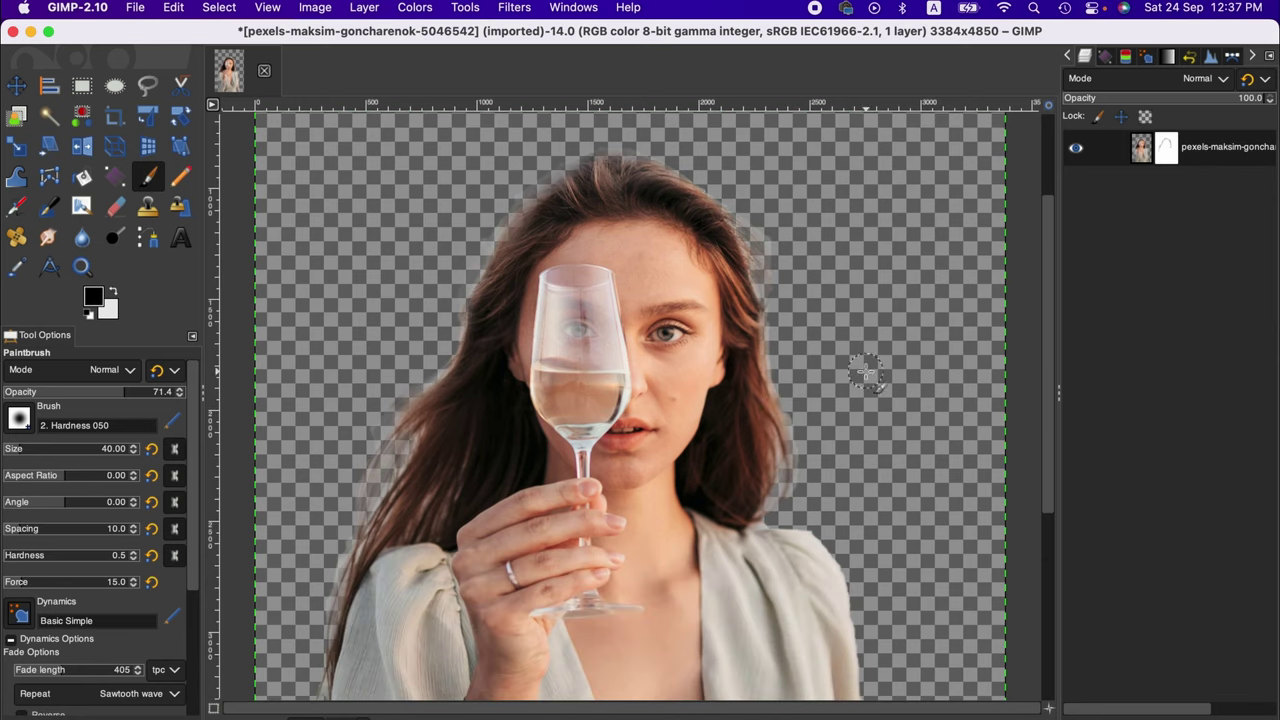
scroll(397, 468, down, 5)
ctrl+scroll(612, 452, down, 3)
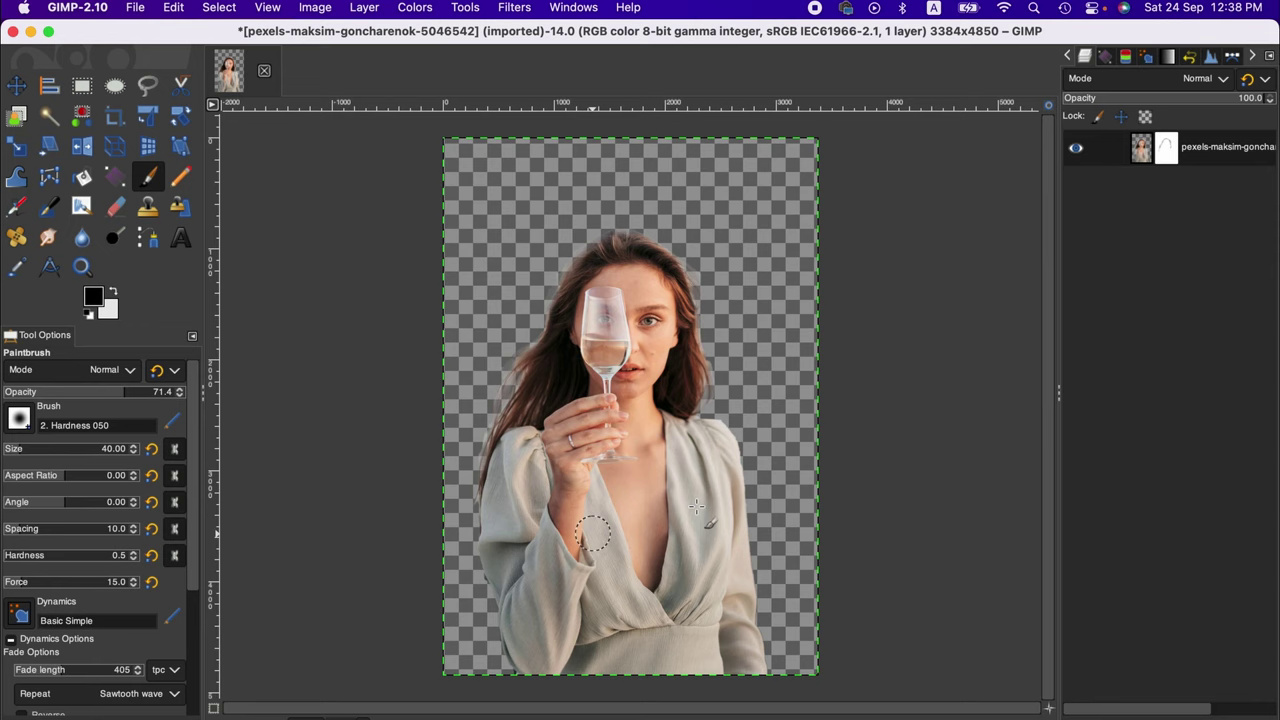
click(345, 712)
click(348, 672)
scroll(430, 400, left, 3)
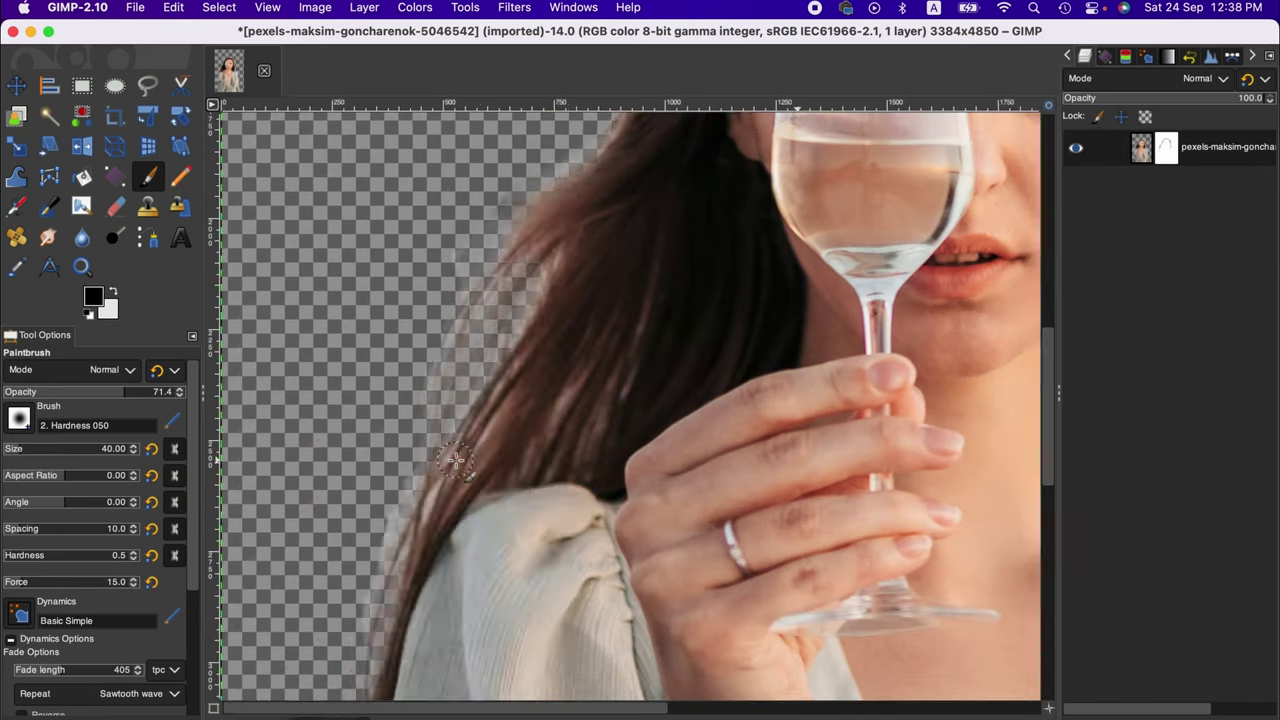
scroll(430, 322, up, 3)
scroll(370, 440, left, 5)
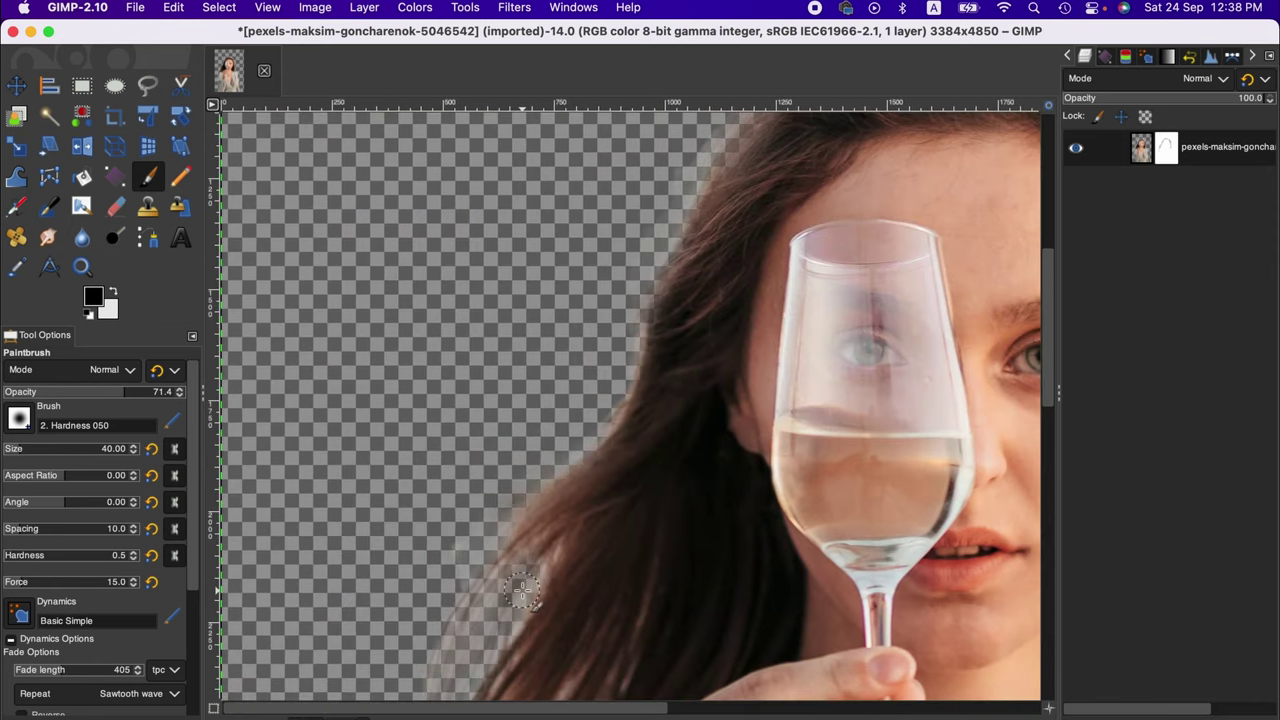
scroll(302, 492, down, 2)
click(350, 708)
click(347, 706)
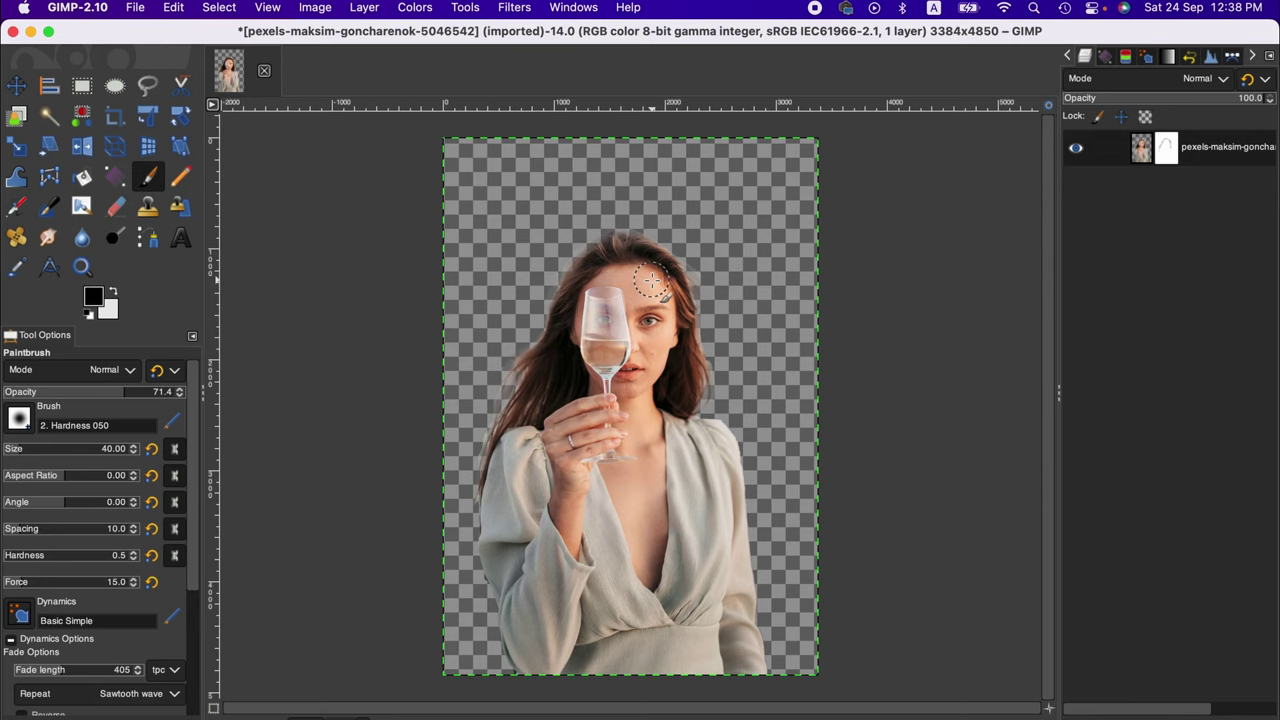
key(ctrl+z)
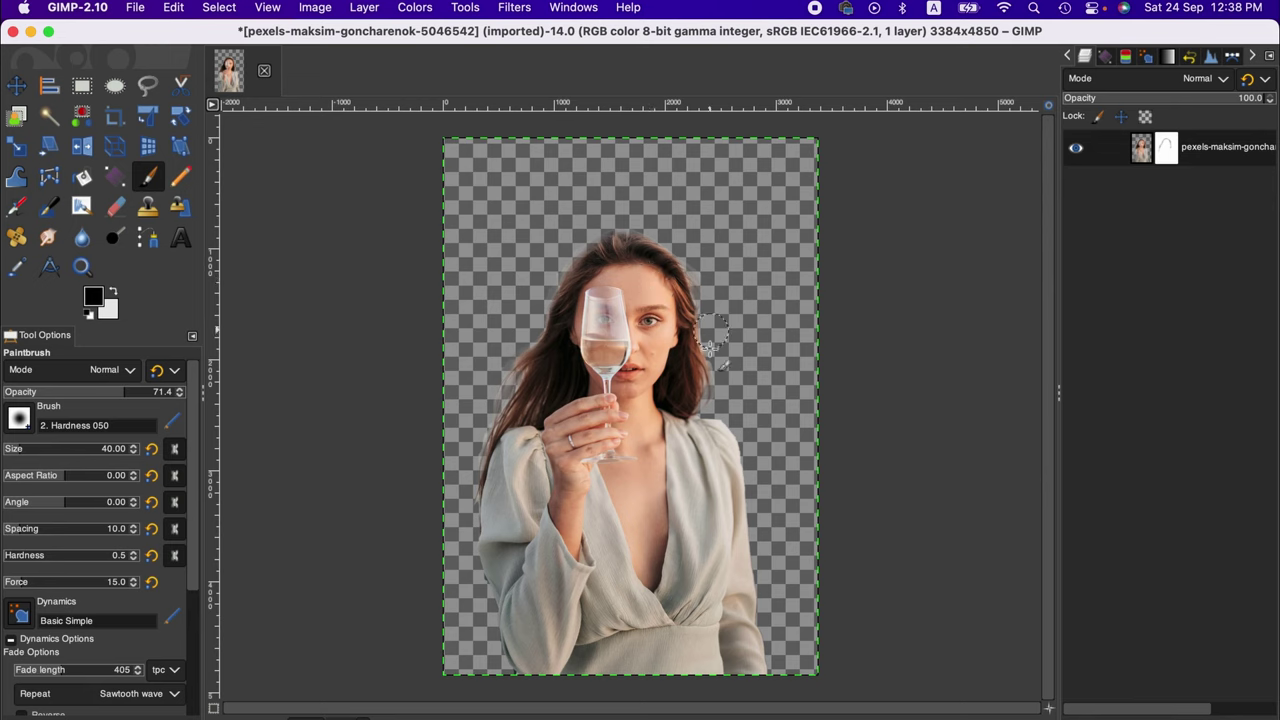